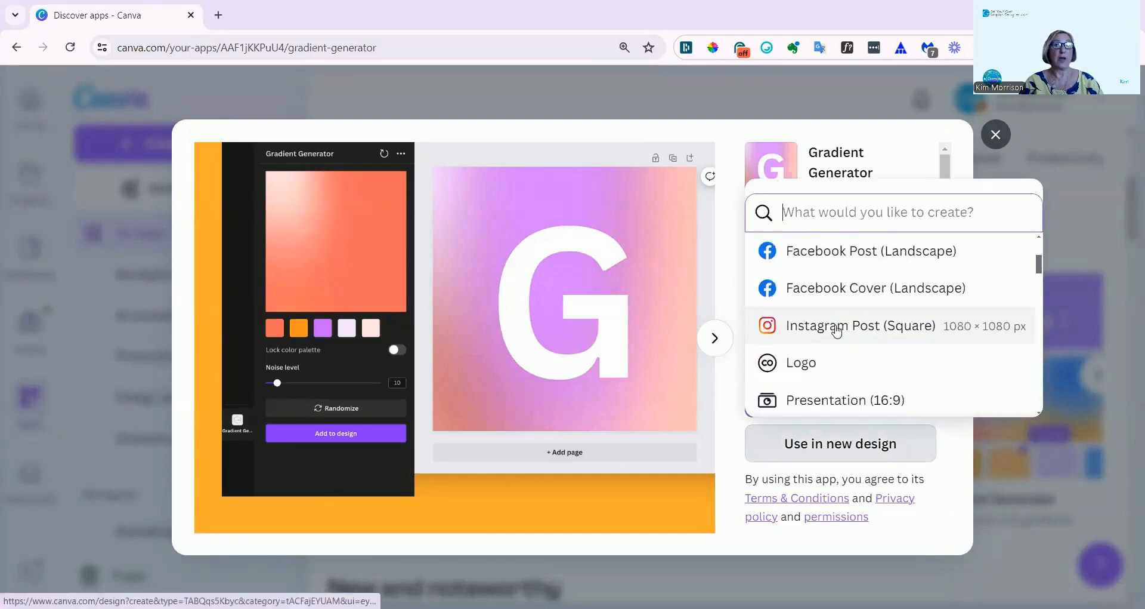
Step: Open the Gradient Generator in a new Instagram Post (Square) design of 1080 × 1080 px and review its settings
{"action": "left_click", "coordinate": [837, 330]}
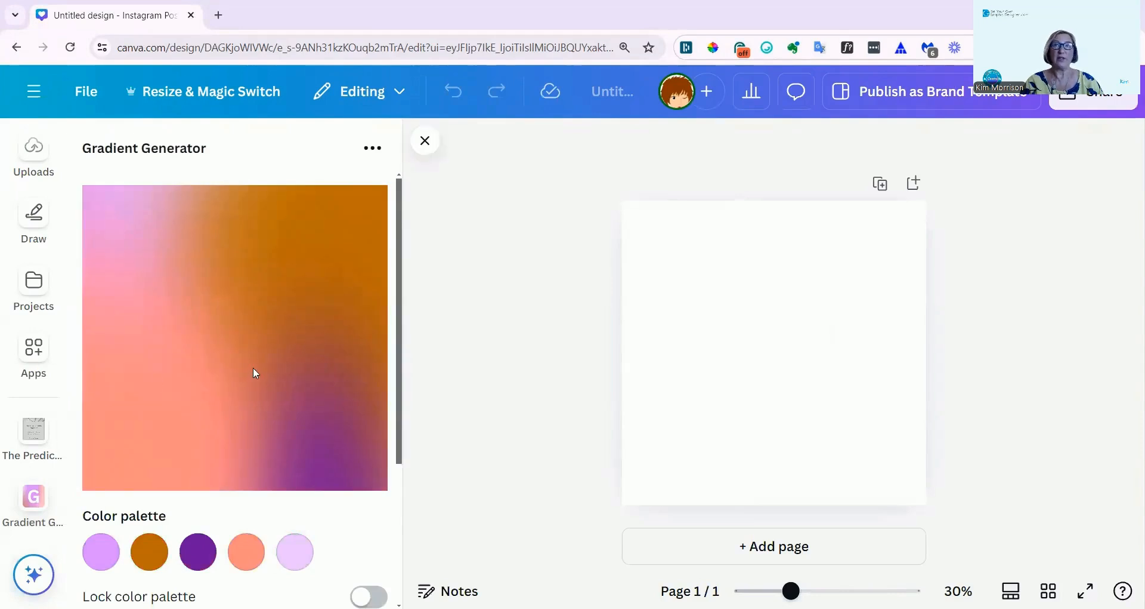
{"action": "scroll", "coordinate": [253, 369], "scroll_direction": "down", "scroll_amount": 4}
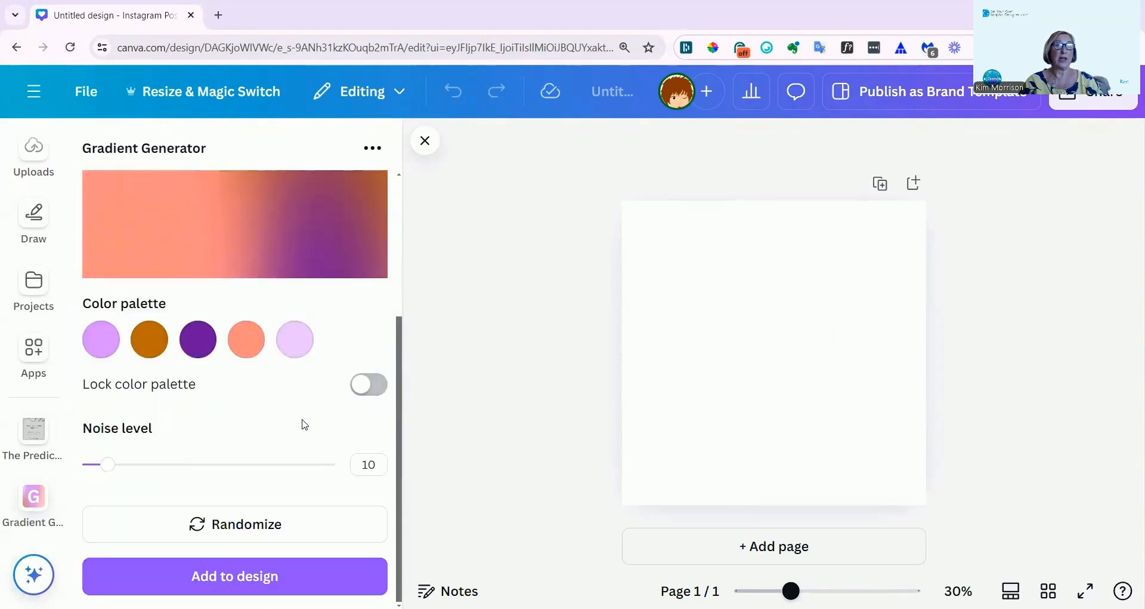
{"action": "scroll", "coordinate": [305, 424], "scroll_direction": "up", "scroll_amount": 2}
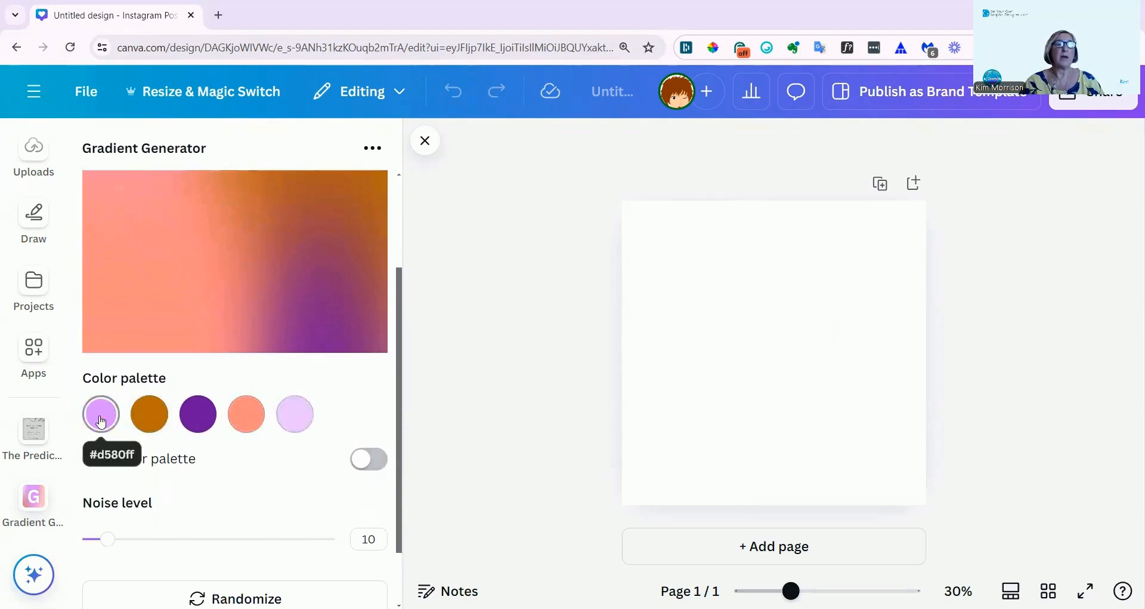
{"action": "scroll", "coordinate": [174, 389], "scroll_direction": "up", "scroll_amount": 4}
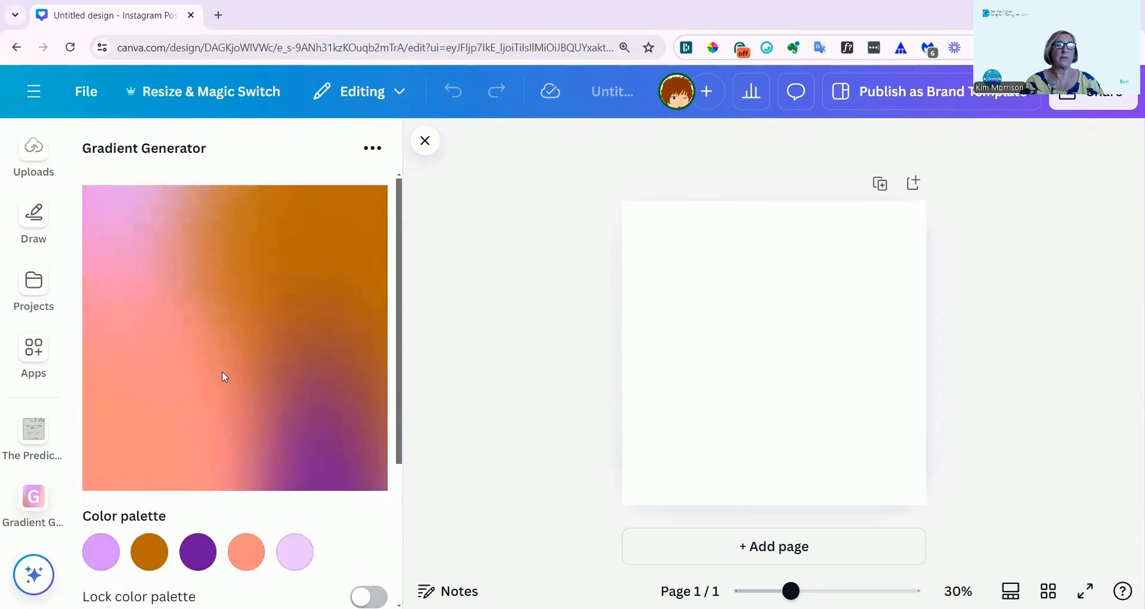
Step: Set the first color of the gradient palette to #00AAD4
{"action": "left_click", "coordinate": [107, 557]}
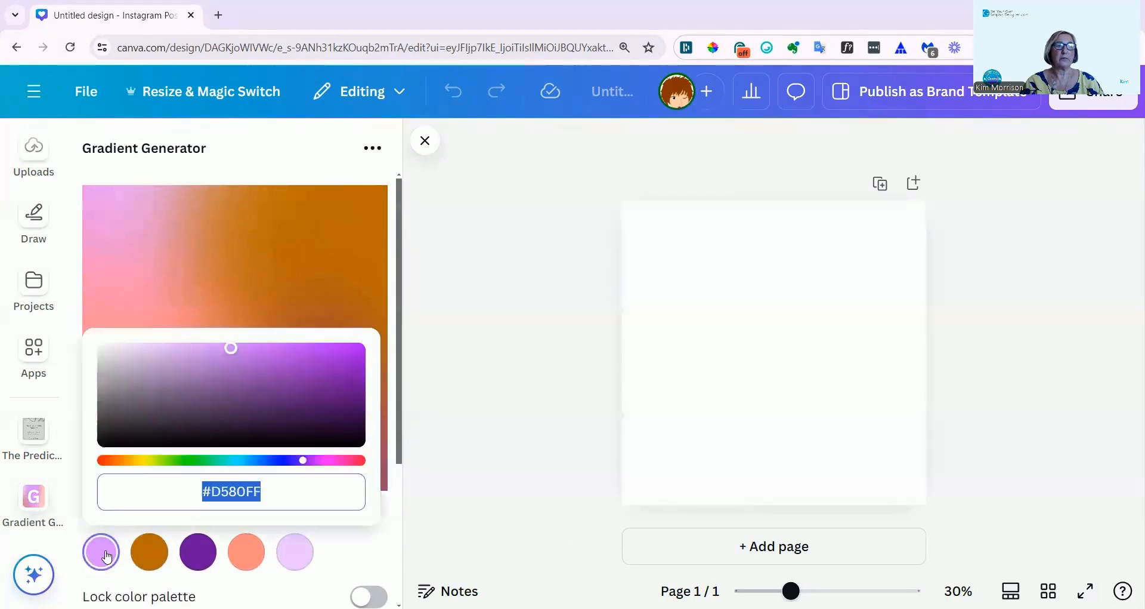
{"action": "left_click", "coordinate": [214, 493]}
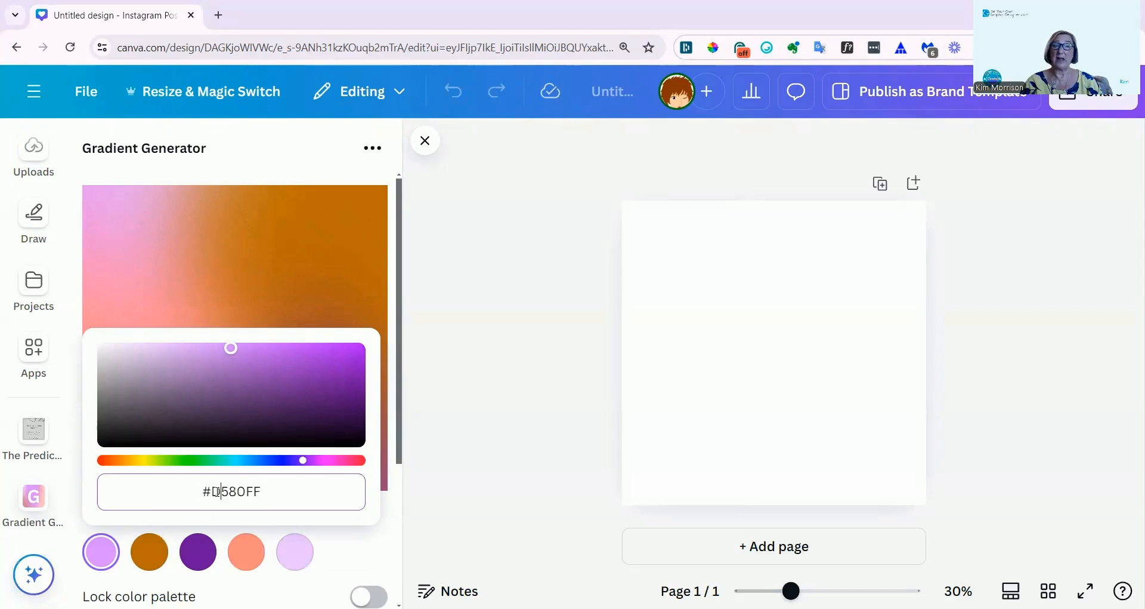
{"action": "left_click_drag", "start_coordinate": [215, 489], "coordinate": [262, 486]}
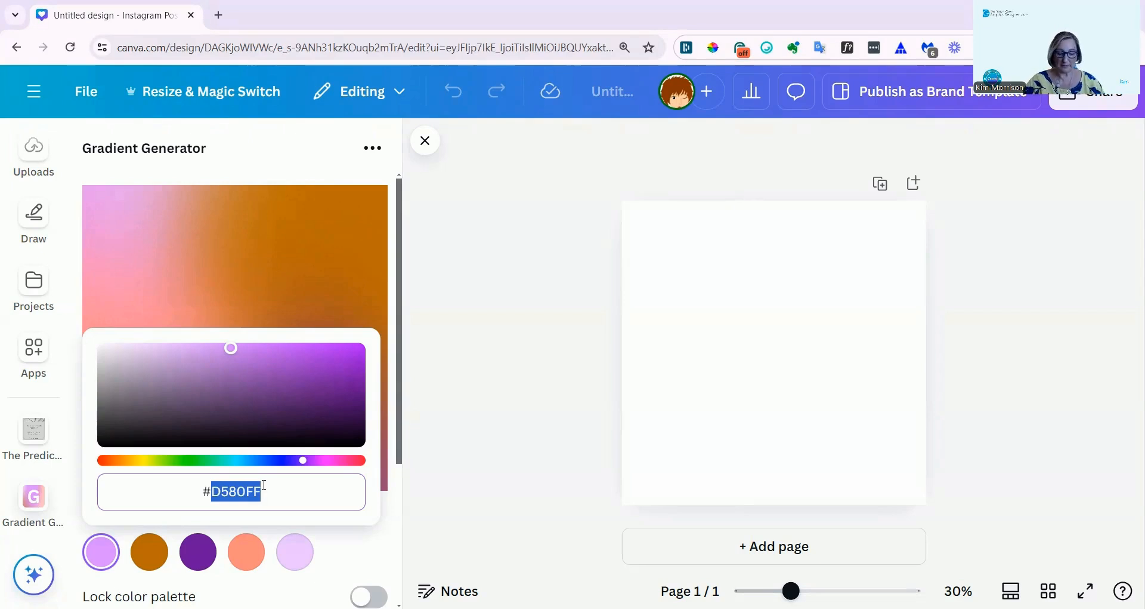
{"action": "type", "text": "00AAD4"}
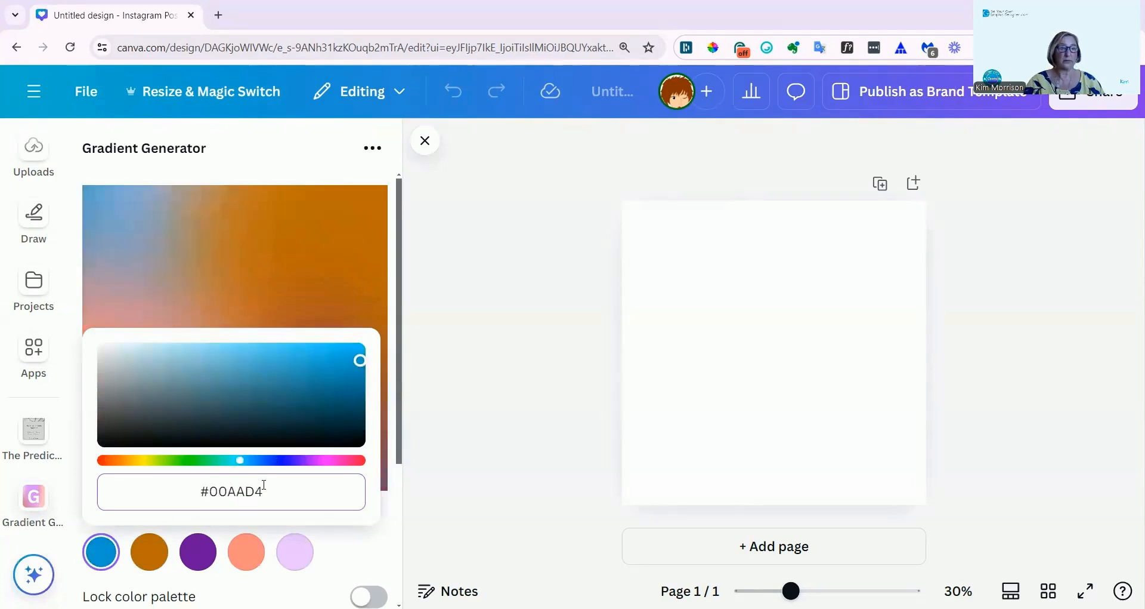
Step: Set the second color of the gradient palette to #EC96FB
{"action": "left_click", "coordinate": [149, 551]}
{"action": "double_click", "coordinate": [310, 493]}
{"action": "type", "text": "EC96"}
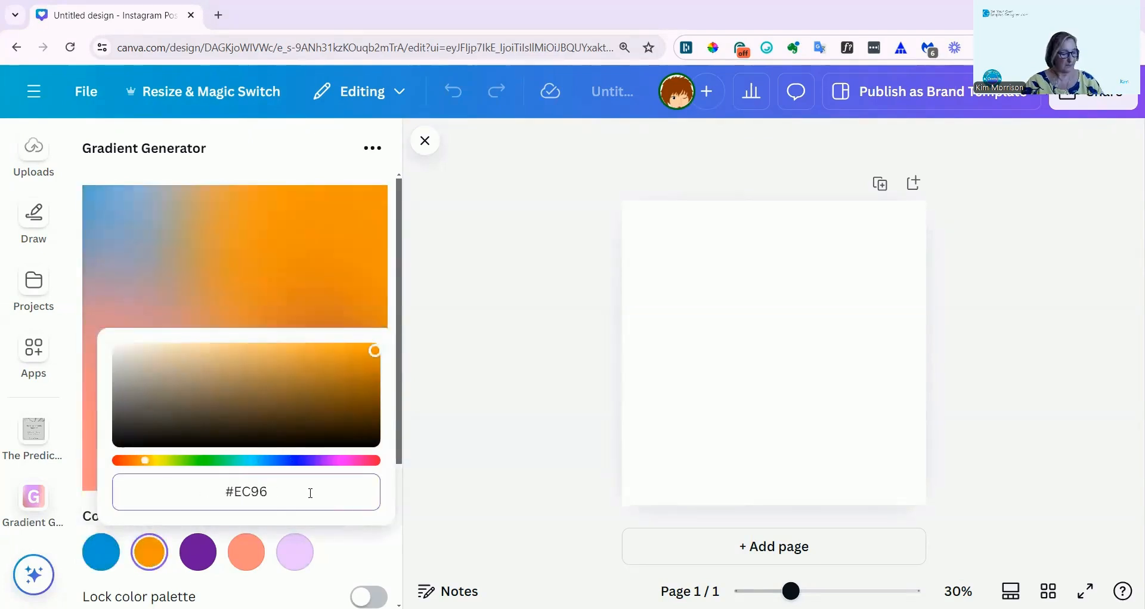
{"action": "type", "text": "FB"}
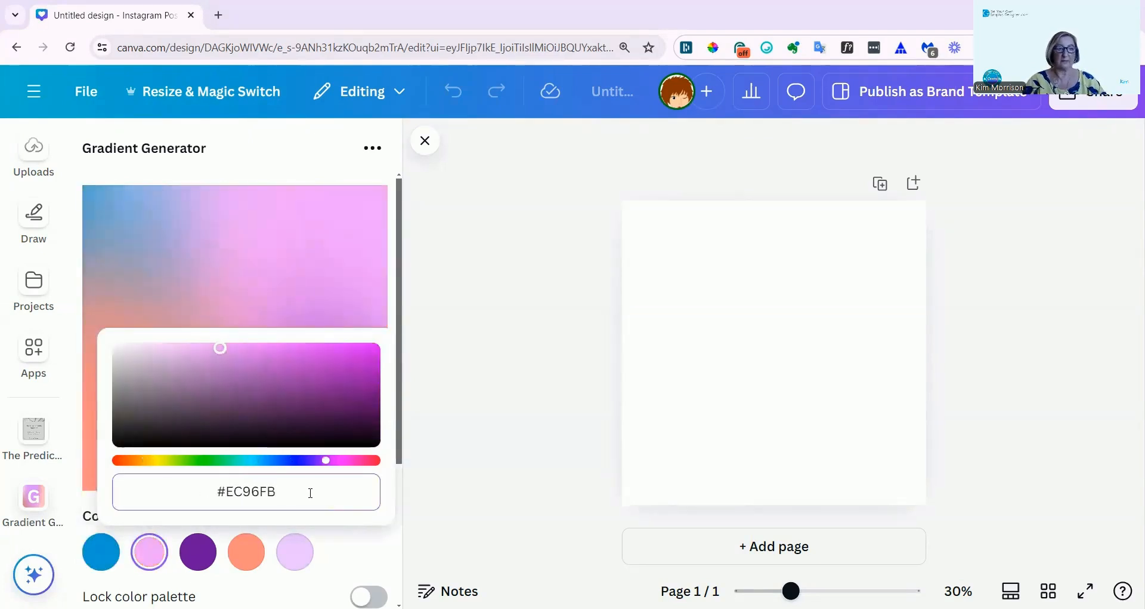
Step: Set the third color of the gradient palette to #FFCC00
{"action": "left_click", "coordinate": [200, 555]}
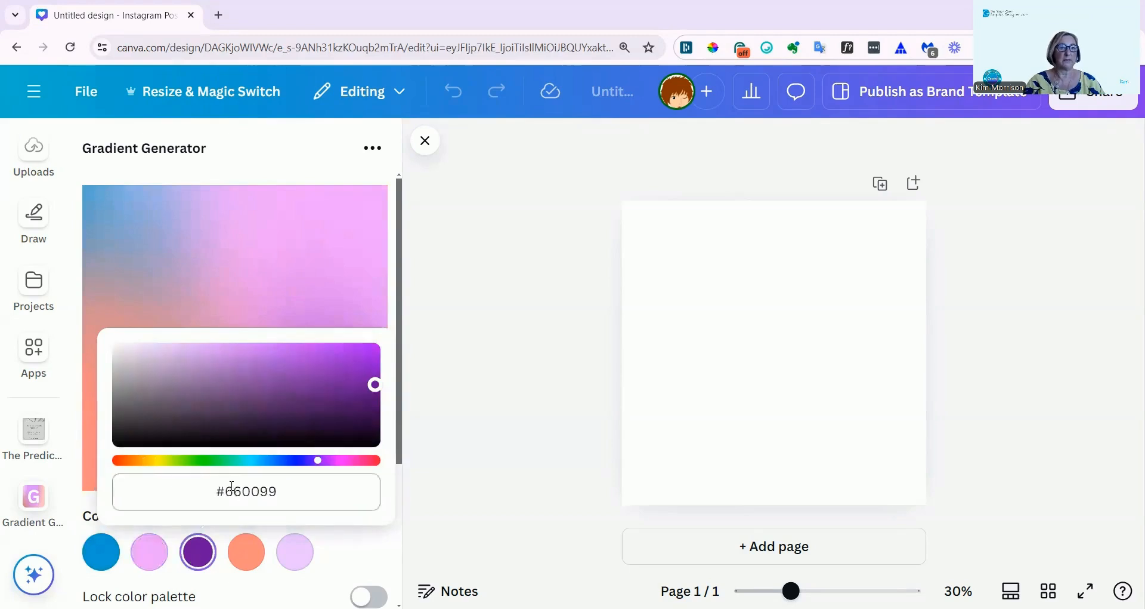
{"action": "double_click", "coordinate": [284, 490]}
{"action": "type", "text": "FFCC"}
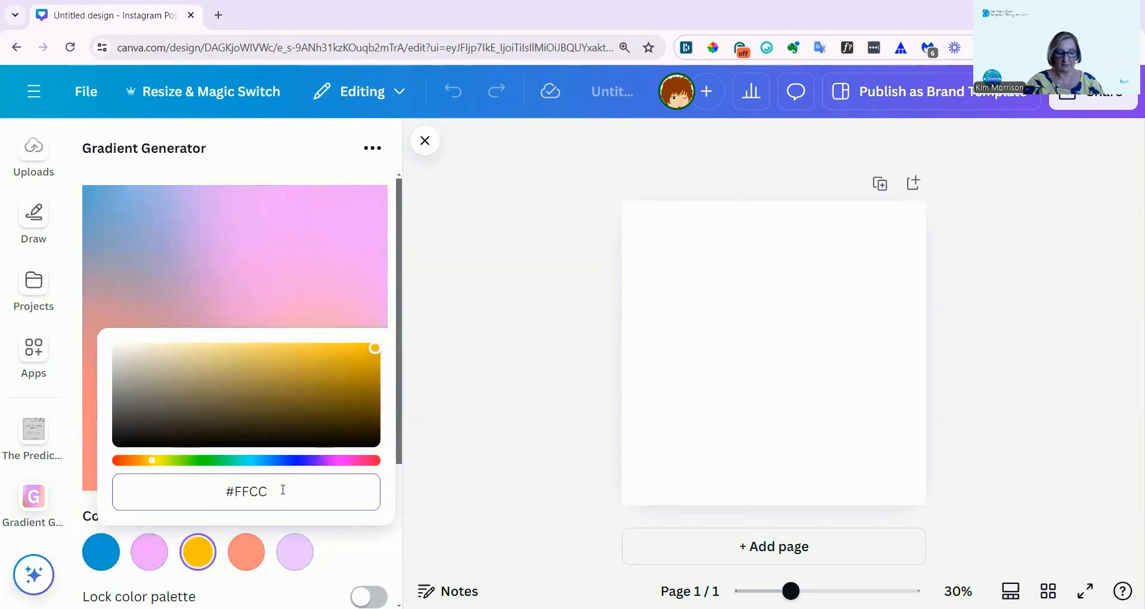
{"action": "type", "text": "00"}
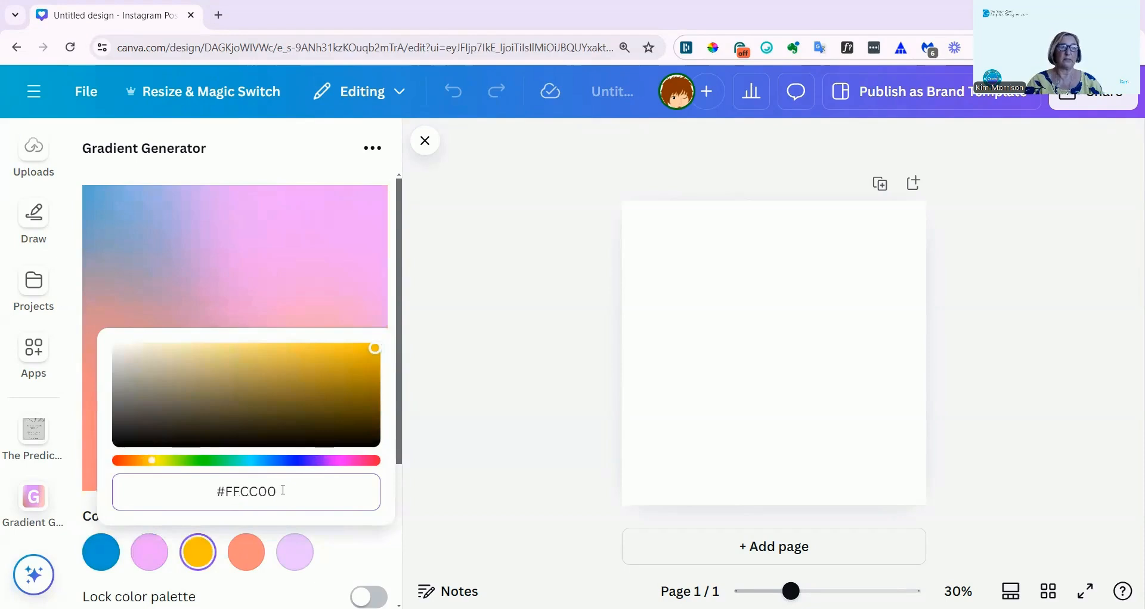
Step: Set the fourth color of the gradient palette to #AAD400
{"action": "left_click", "coordinate": [247, 552]}
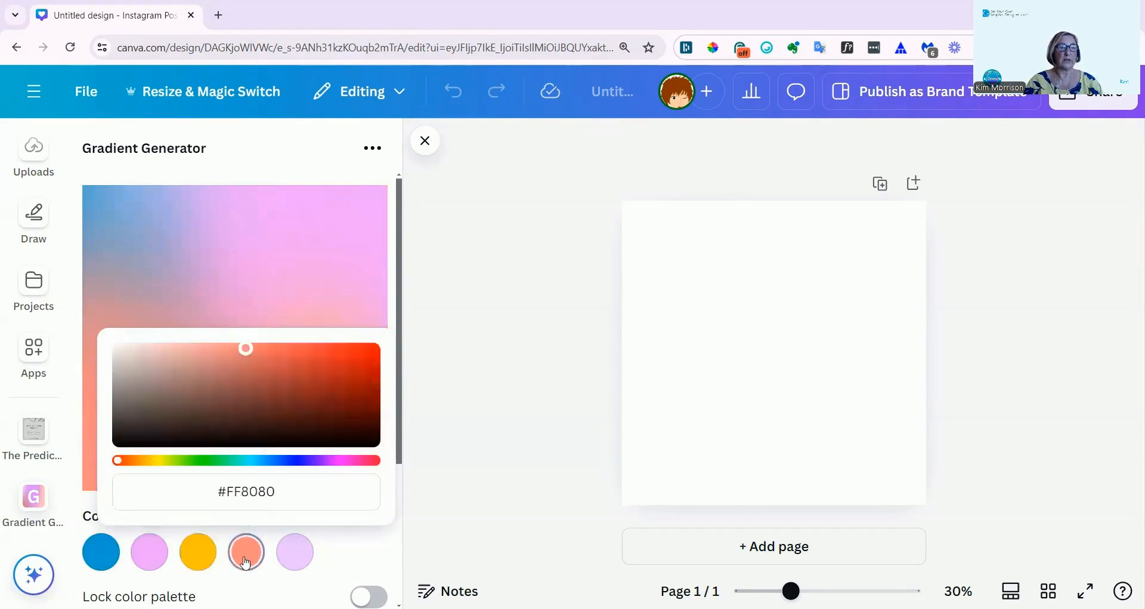
{"action": "double_click", "coordinate": [234, 488]}
{"action": "type", "text": "AA"}
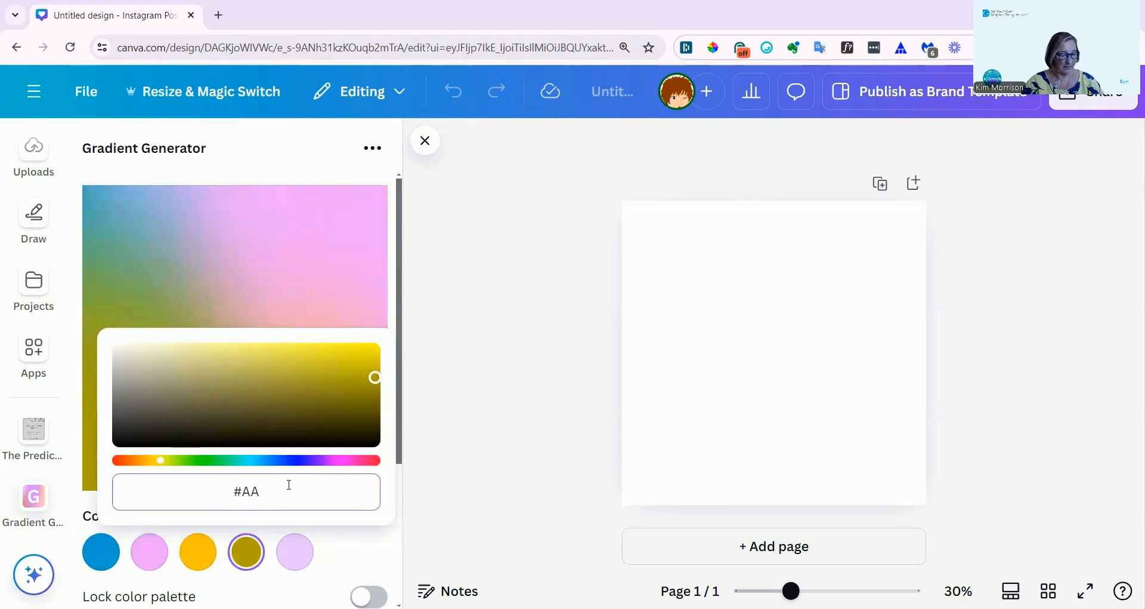
{"action": "type", "text": "D"}
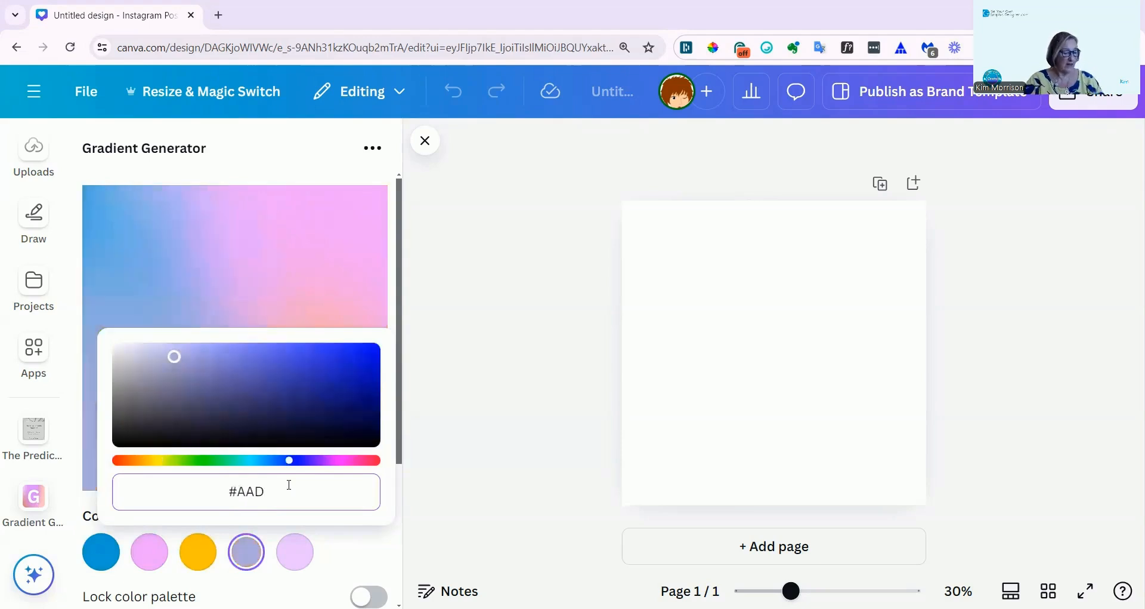
{"action": "type", "text": "400"}
Step: Set the fifth color of the gradient palette to #CCACFC and close the color picker
{"action": "left_click", "coordinate": [296, 549]}
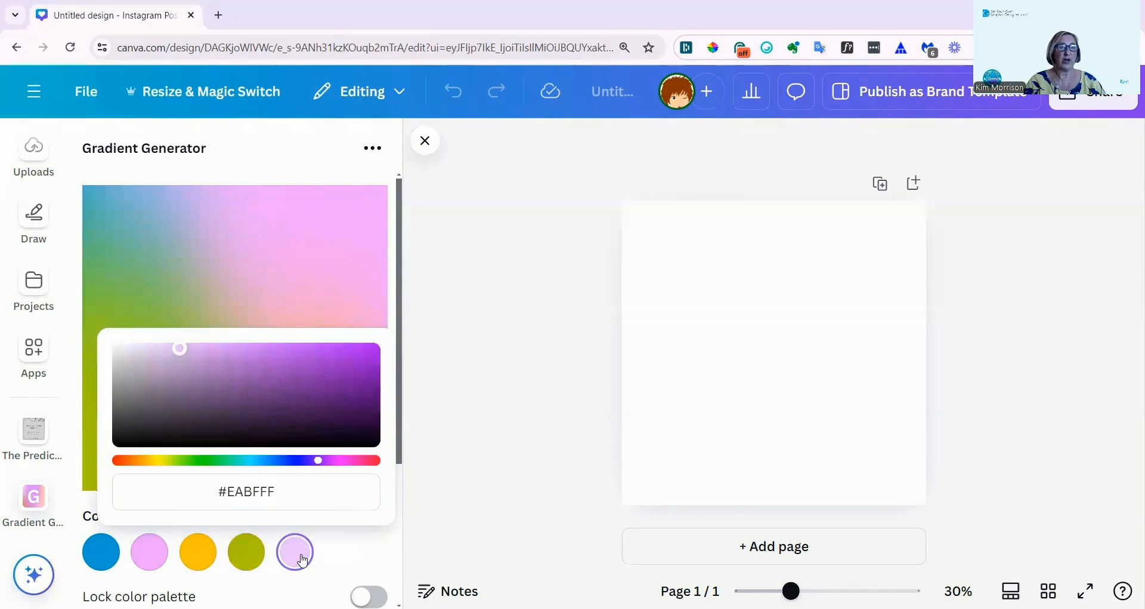
{"action": "left_click", "coordinate": [229, 490]}
{"action": "left_click_drag", "start_coordinate": [228, 490], "coordinate": [272, 488]}
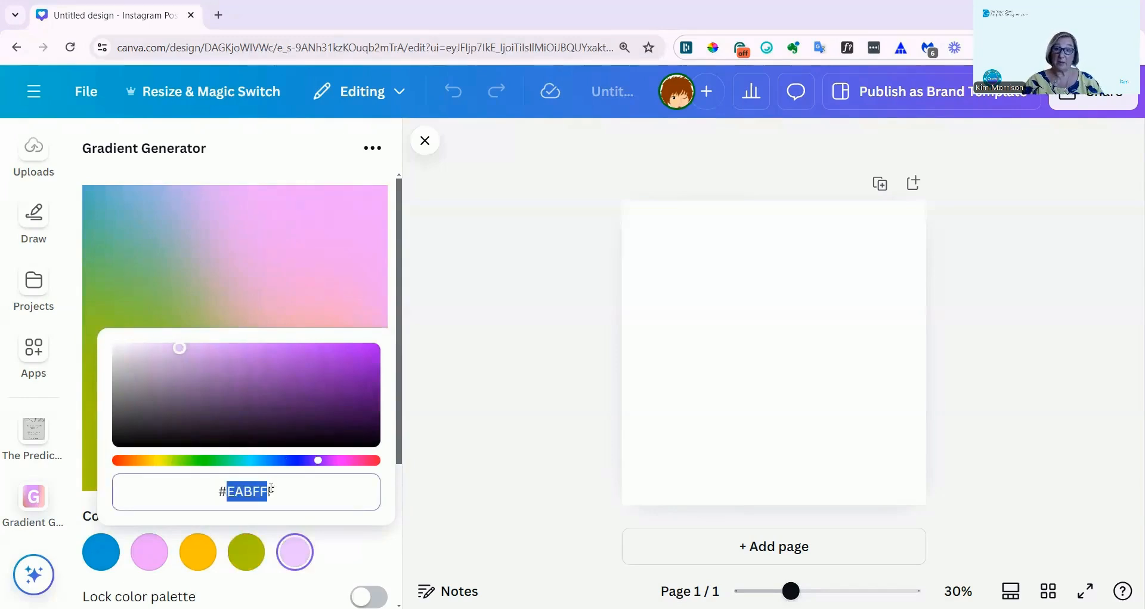
{"action": "type", "text": "CCF"}
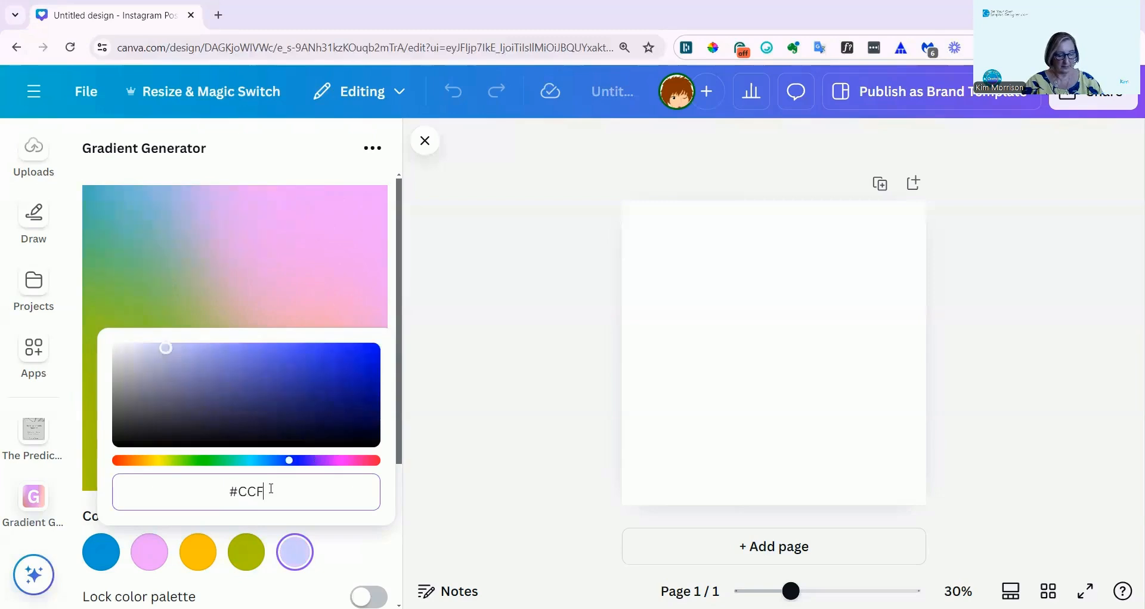
{"action": "type", "text": "AC"}
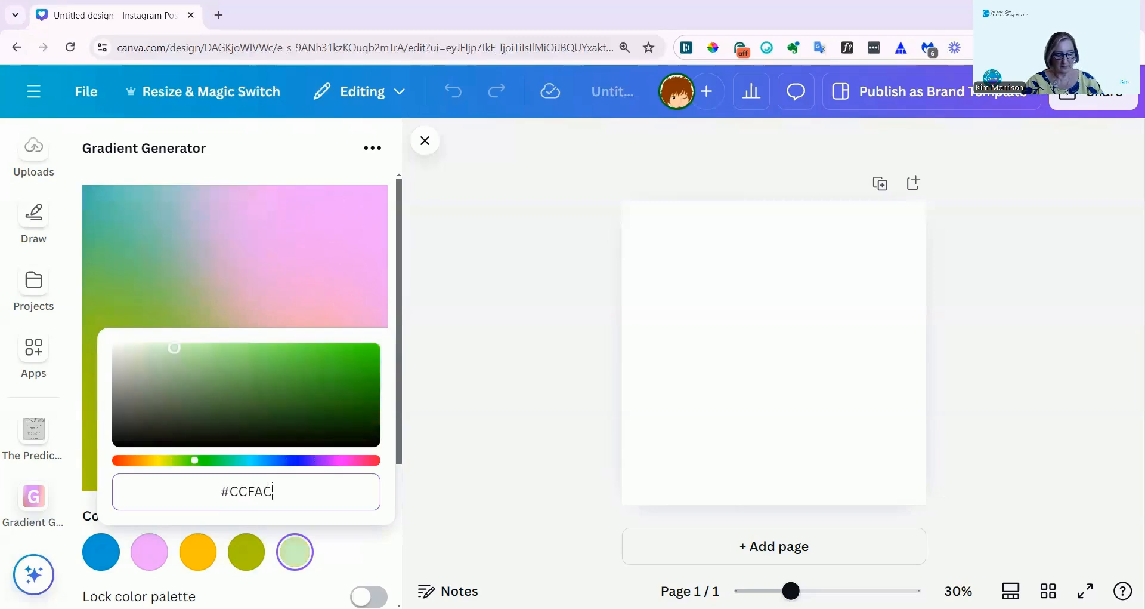
{"action": "key", "text": "BackSpace"}
{"action": "type", "text": "FC"}
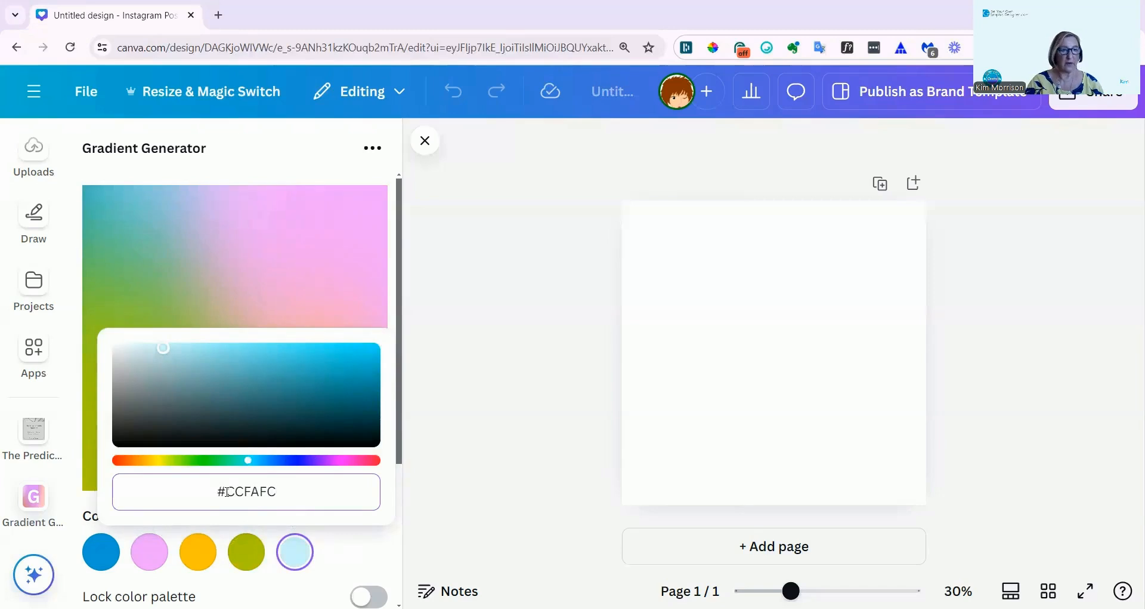
{"action": "left_click", "coordinate": [249, 493]}
{"action": "key", "text": "BackSpace"}
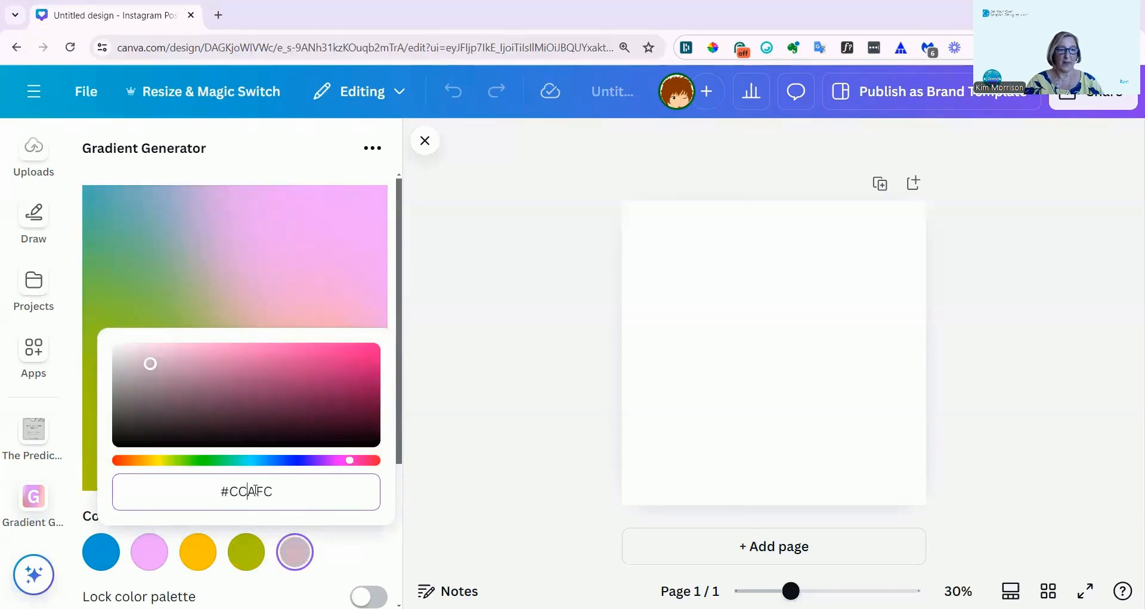
{"action": "left_click", "coordinate": [256, 491]}
{"action": "type", "text": "C"}
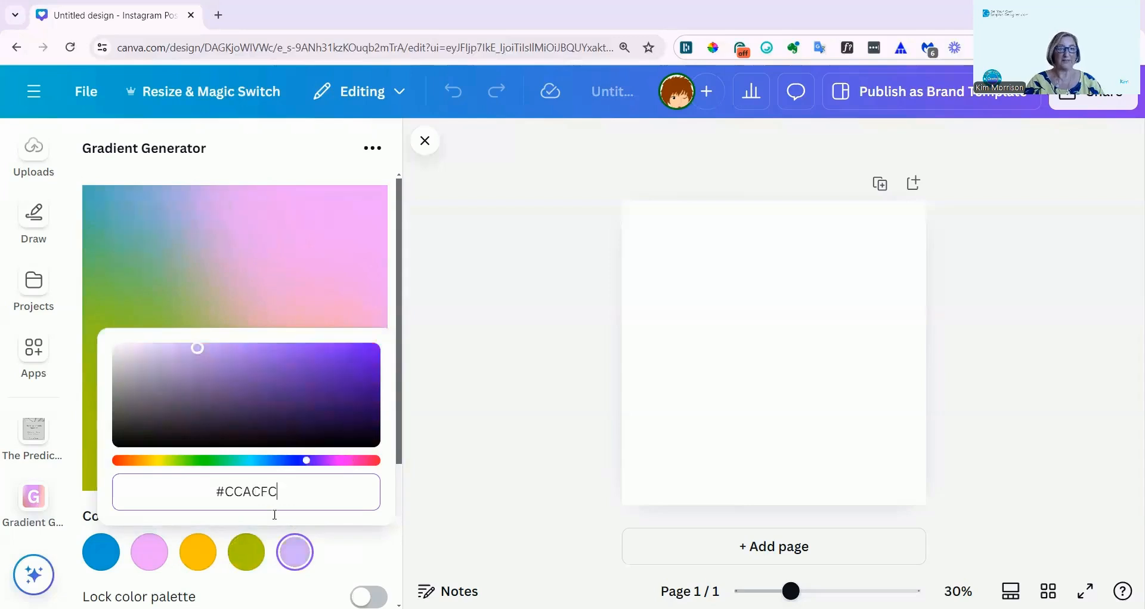
{"action": "left_click", "coordinate": [343, 564]}
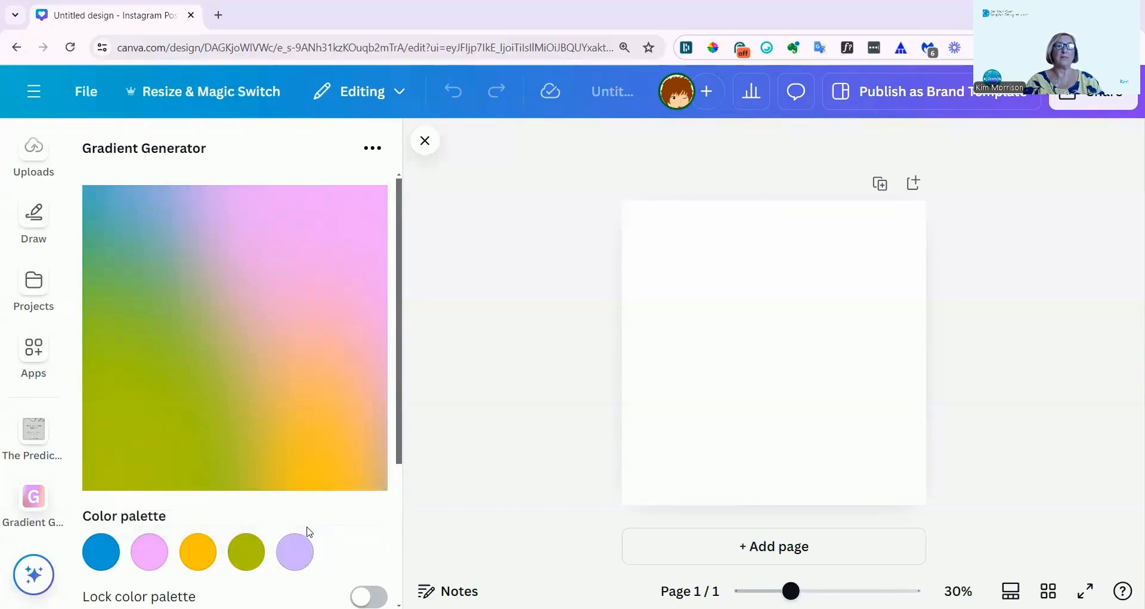
Step: Lock the color palette and randomize the gradient to get a new arrangement of the same colors
{"action": "scroll", "coordinate": [287, 450], "scroll_direction": "down", "scroll_amount": 3}
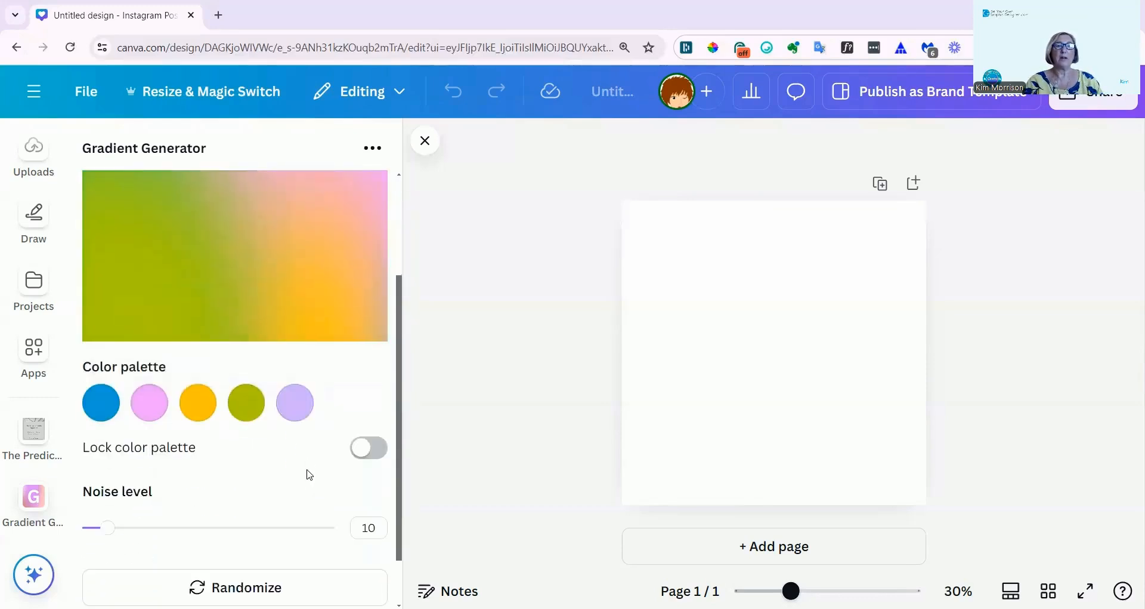
{"action": "left_click", "coordinate": [358, 452]}
{"action": "scroll", "coordinate": [325, 463], "scroll_direction": "up", "scroll_amount": 3}
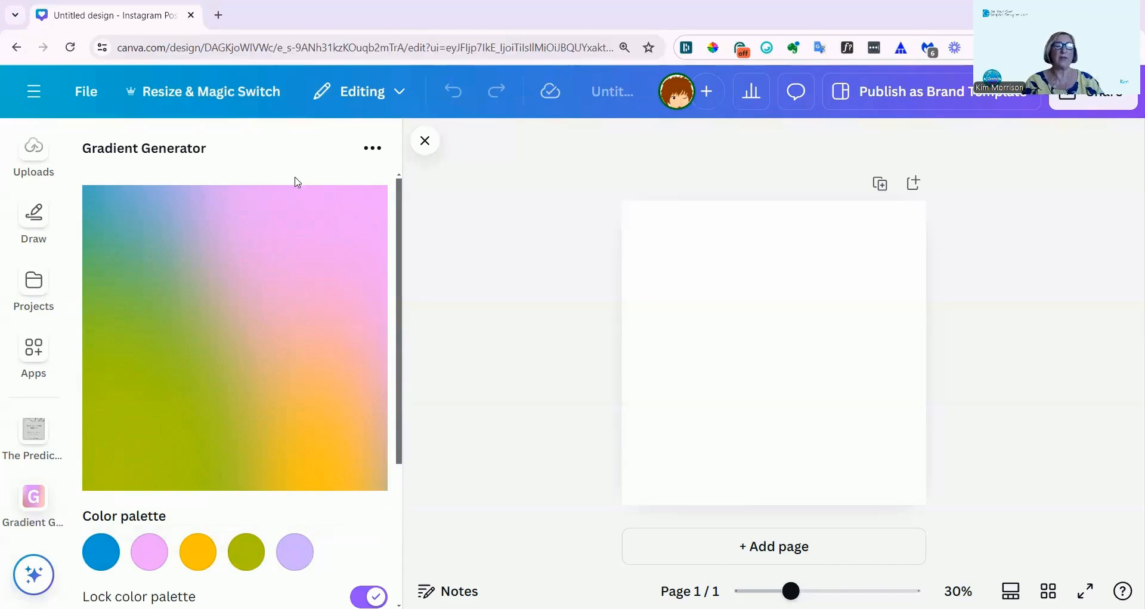
{"action": "scroll", "coordinate": [292, 205], "scroll_direction": "down", "scroll_amount": 3}
{"action": "left_click", "coordinate": [209, 524]}
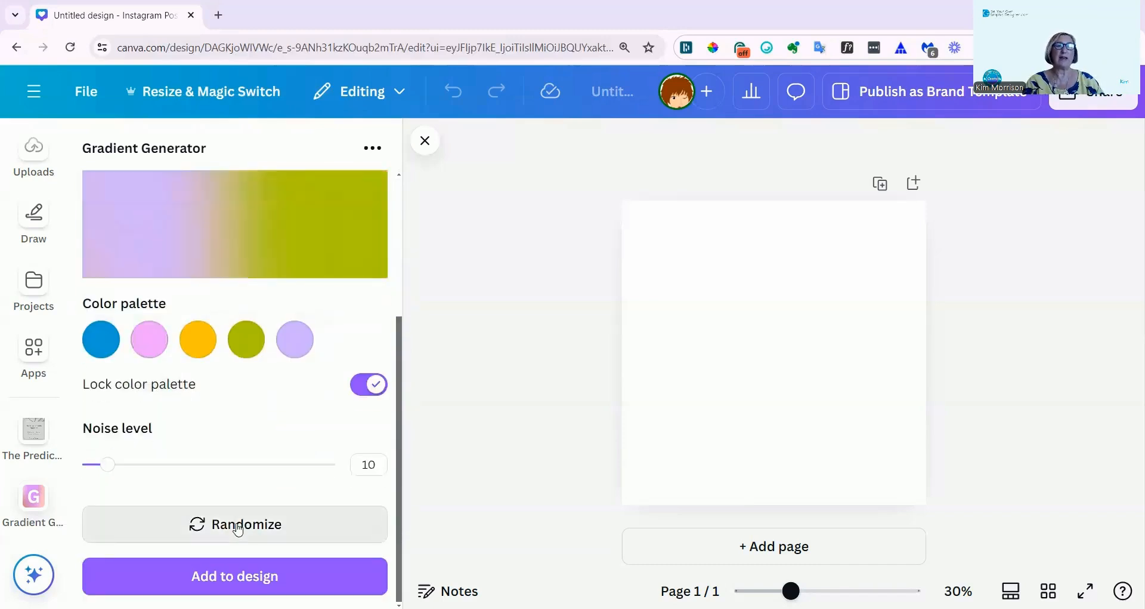
{"action": "scroll", "coordinate": [273, 375], "scroll_direction": "up", "scroll_amount": 3}
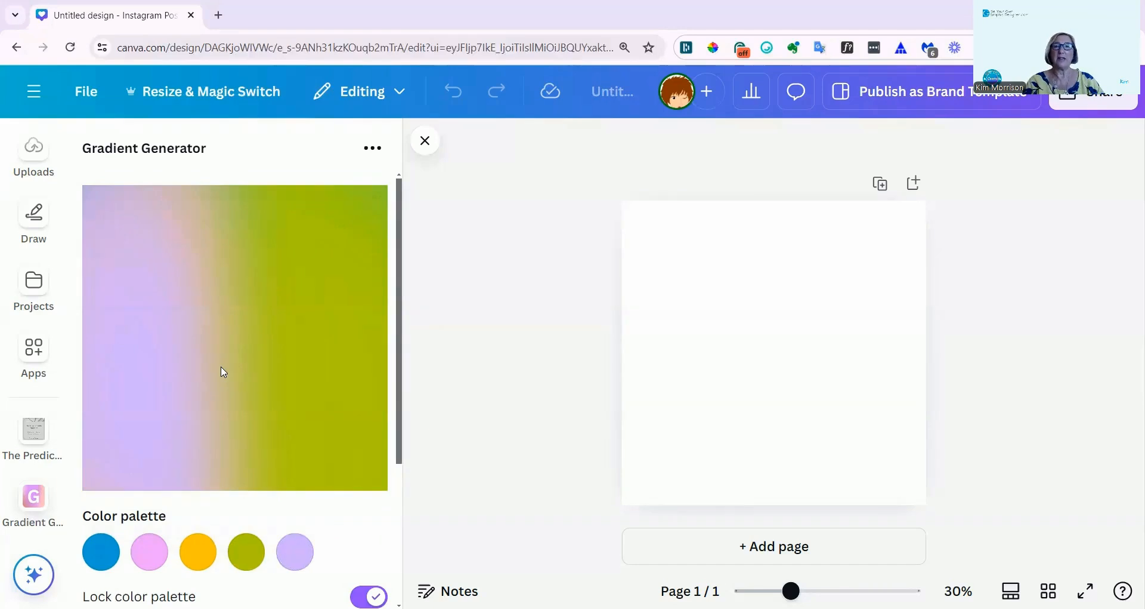
Step: Add the generated gradient to the design and set the image as the page background
{"action": "scroll", "coordinate": [224, 372], "scroll_direction": "down", "scroll_amount": 3}
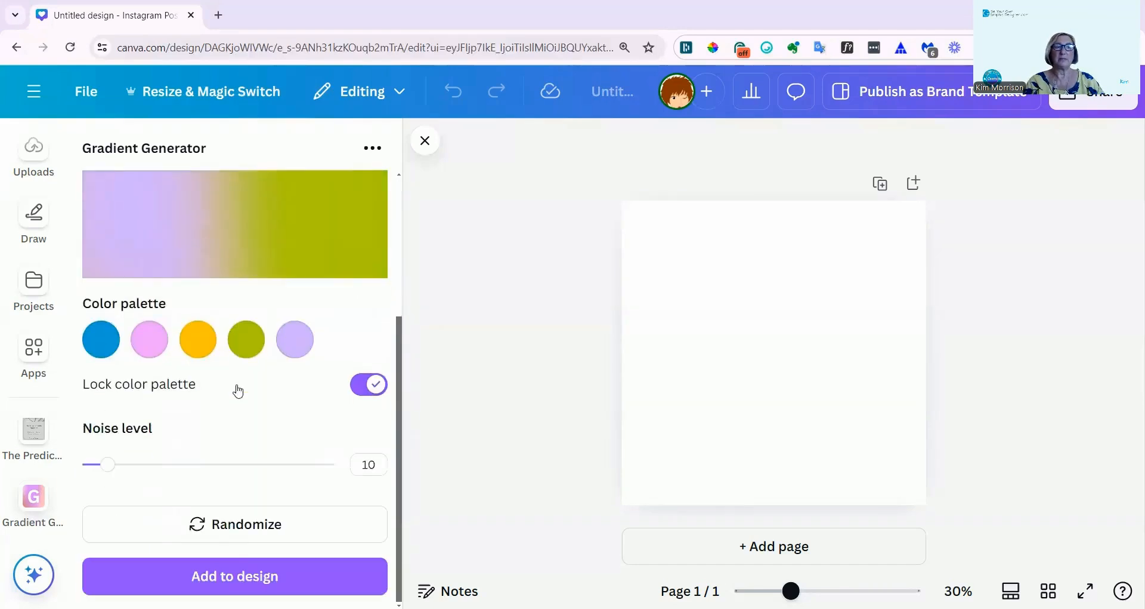
{"action": "left_click", "coordinate": [234, 576]}
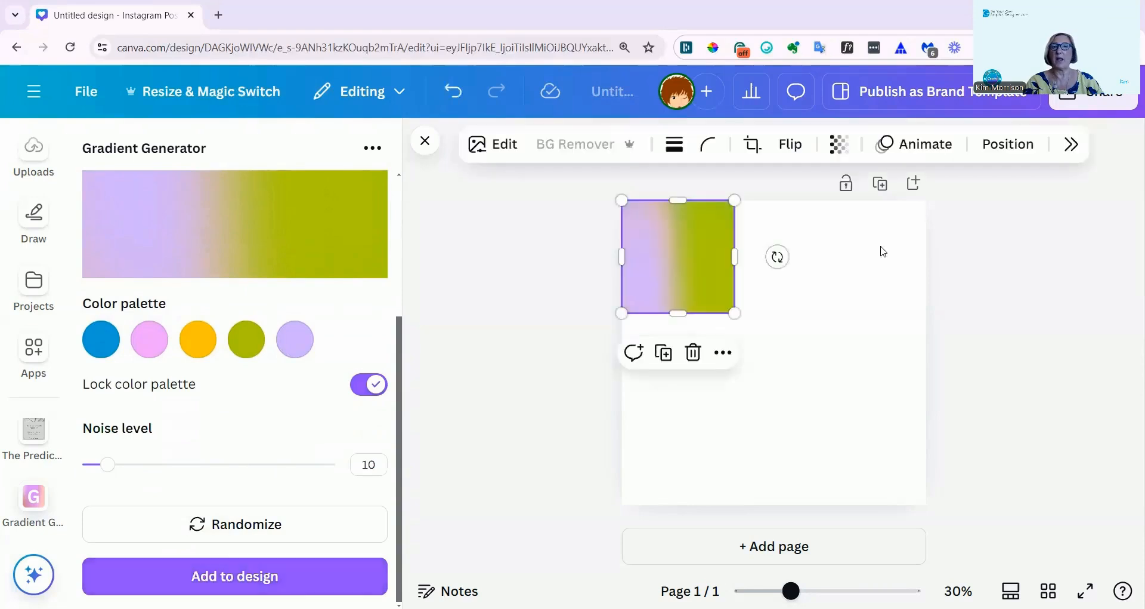
{"action": "right_click", "coordinate": [706, 266]}
{"action": "mouse_move", "coordinate": [704, 260]}
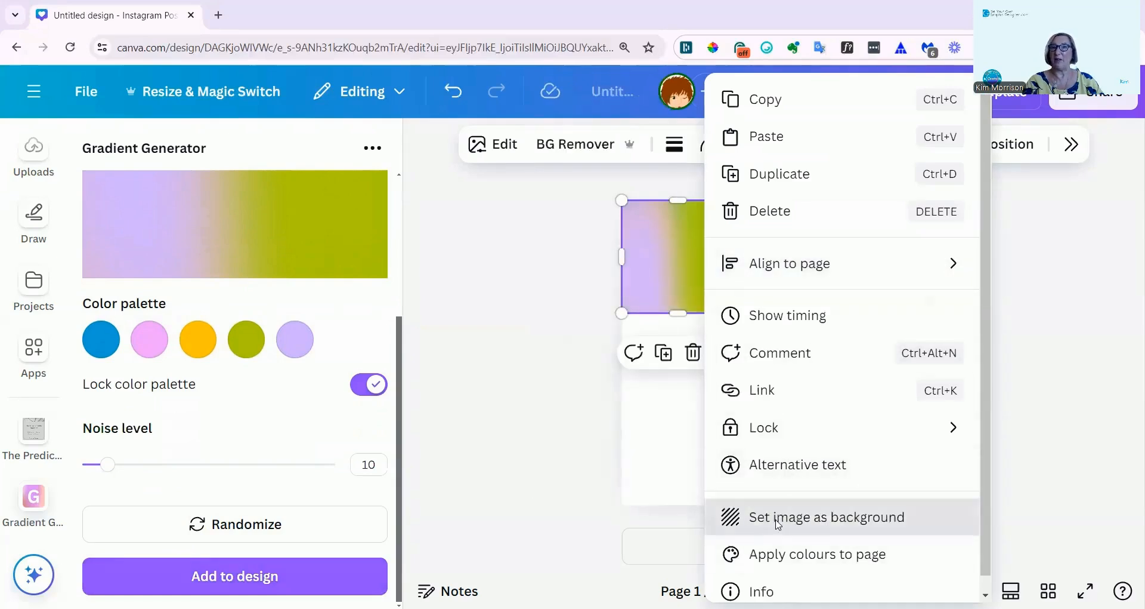
{"action": "left_click", "coordinate": [778, 525]}
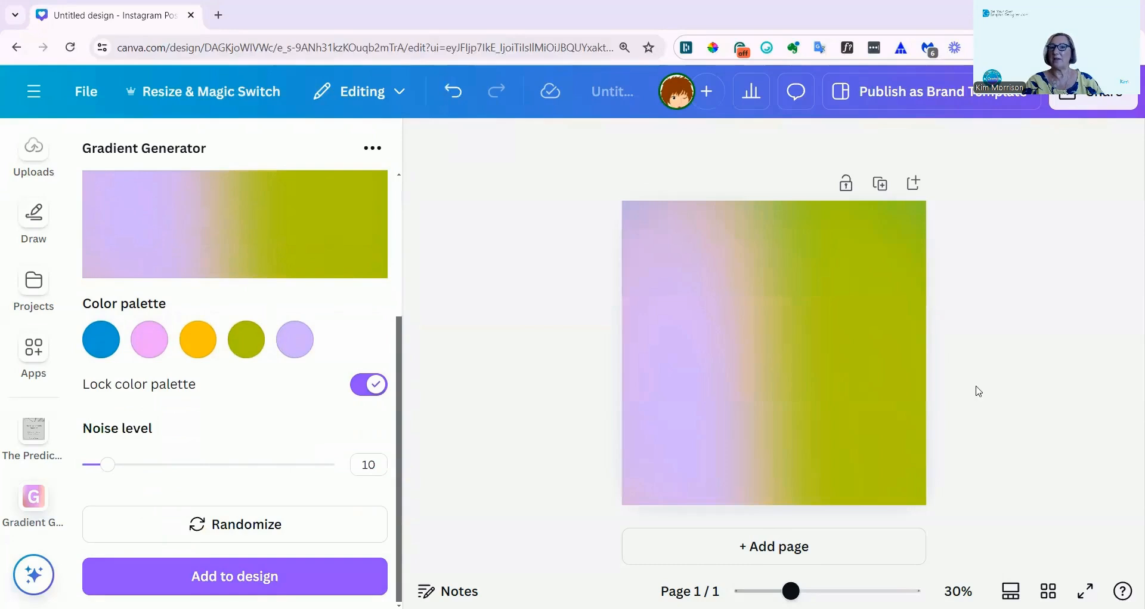
Step: Add a second blank page and randomize the gradient again with the locked palette
{"action": "left_click", "coordinate": [806, 543]}
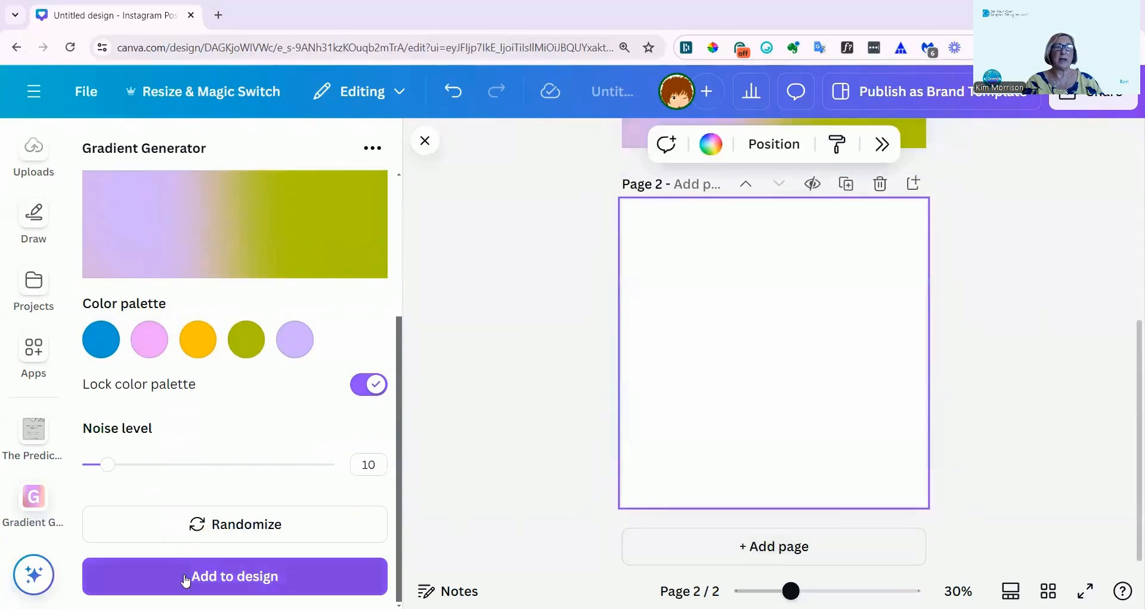
{"action": "left_click", "coordinate": [227, 523]}
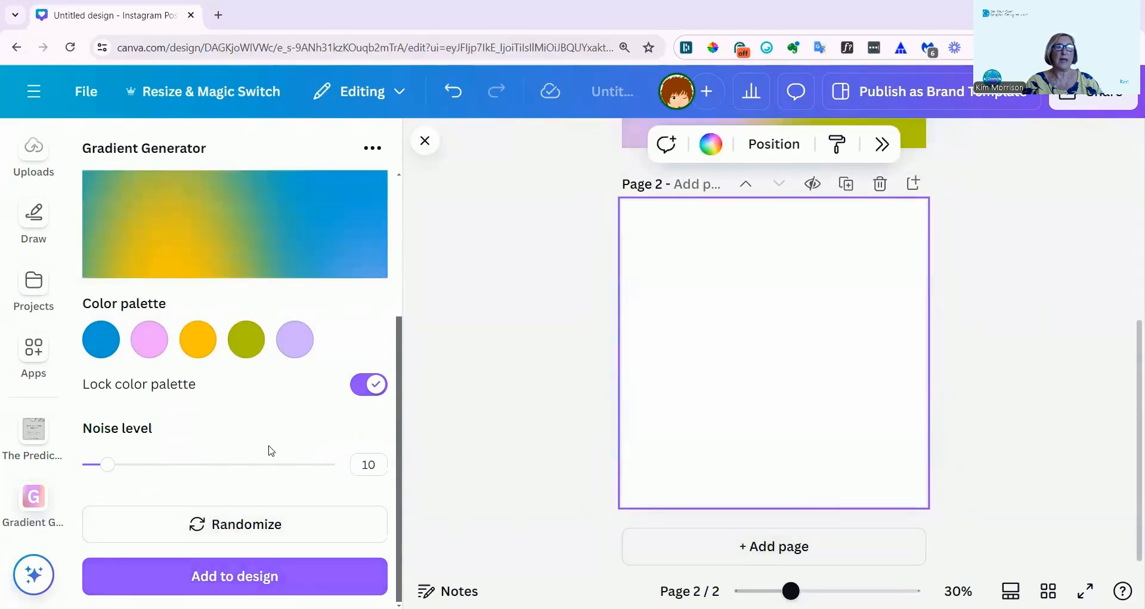
{"action": "scroll", "coordinate": [268, 445], "scroll_direction": "up", "scroll_amount": 4}
{"action": "scroll", "coordinate": [282, 367], "scroll_direction": "down", "scroll_amount": 3}
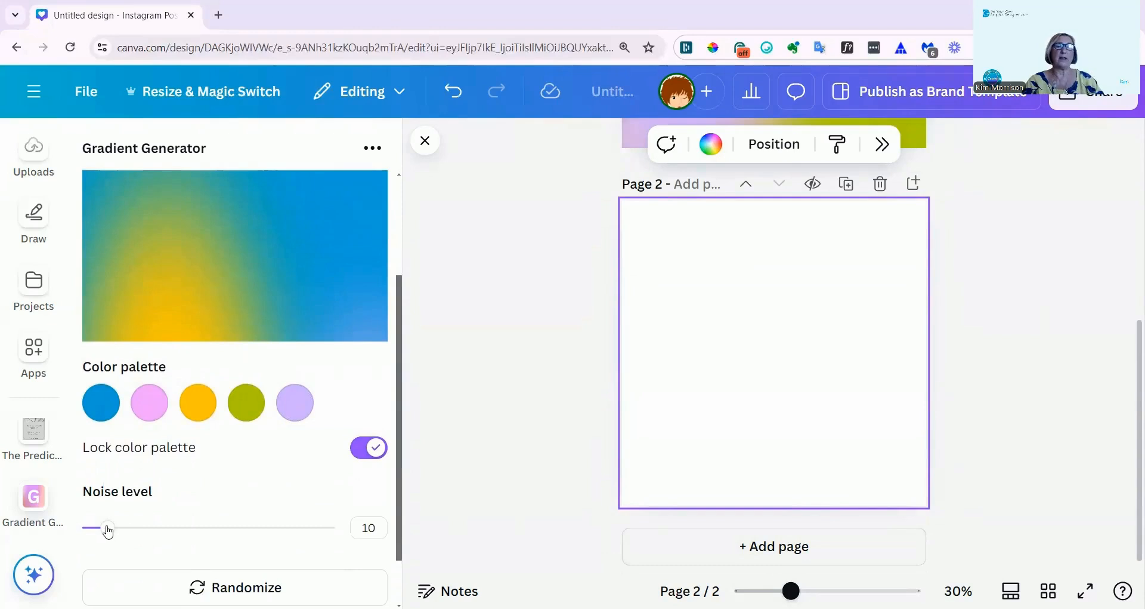
Step: Set the noise level of the blue and yellow gradient to 50
{"action": "left_click_drag", "start_coordinate": [113, 528], "coordinate": [210, 527]}
{"action": "scroll", "coordinate": [301, 471], "scroll_direction": "up", "scroll_amount": 3}
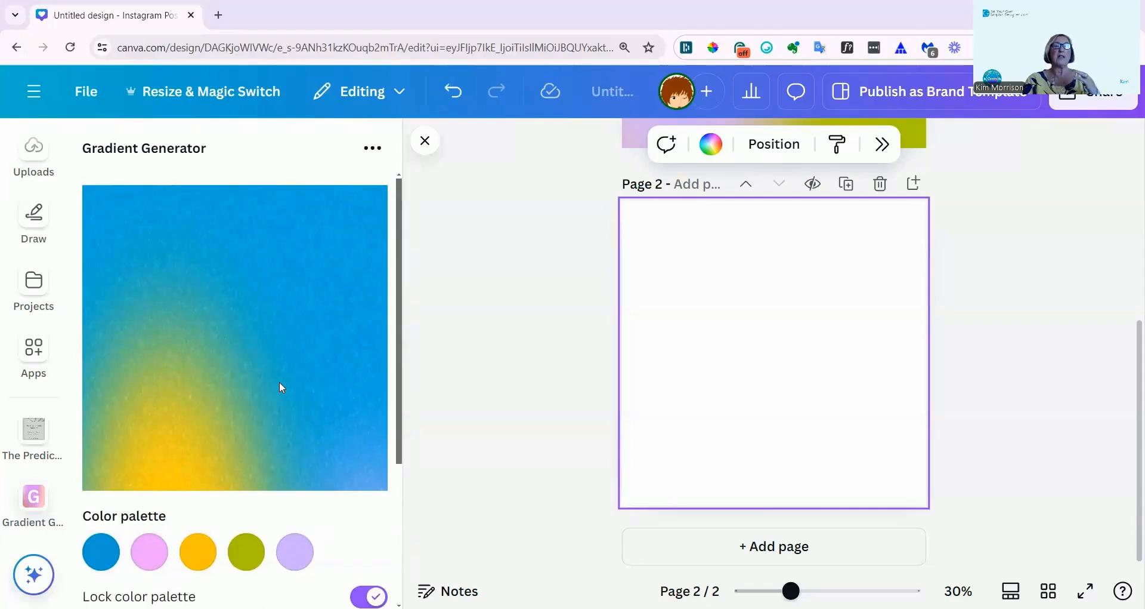
{"action": "scroll", "coordinate": [279, 382], "scroll_direction": "down", "scroll_amount": 4}
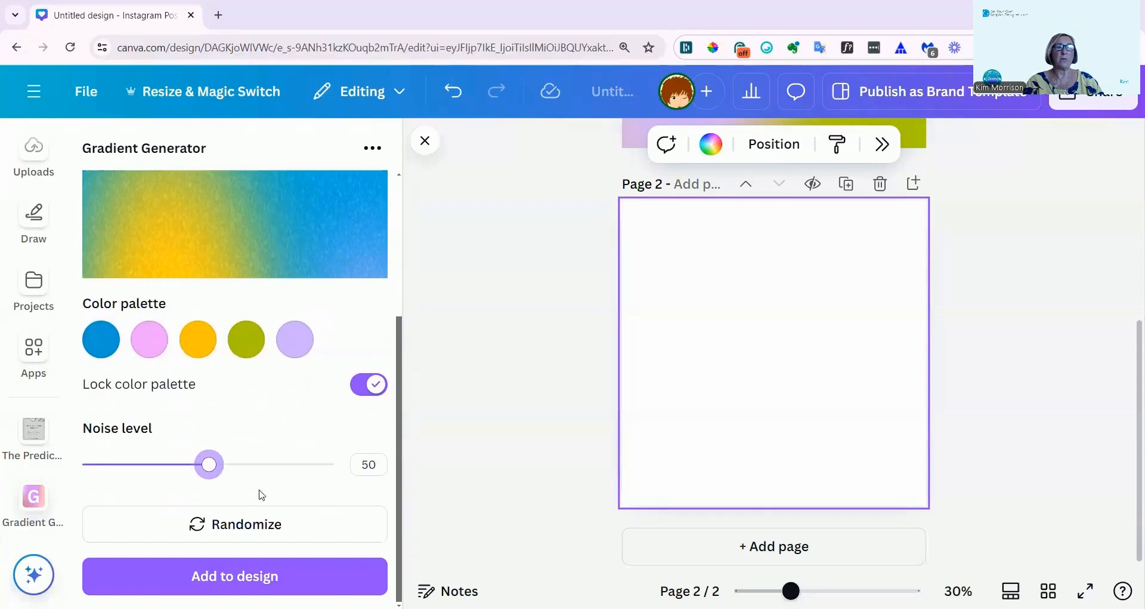
Step: Add the blue and yellow gradient to page 2 and set the image as the page background
{"action": "left_click", "coordinate": [234, 584]}
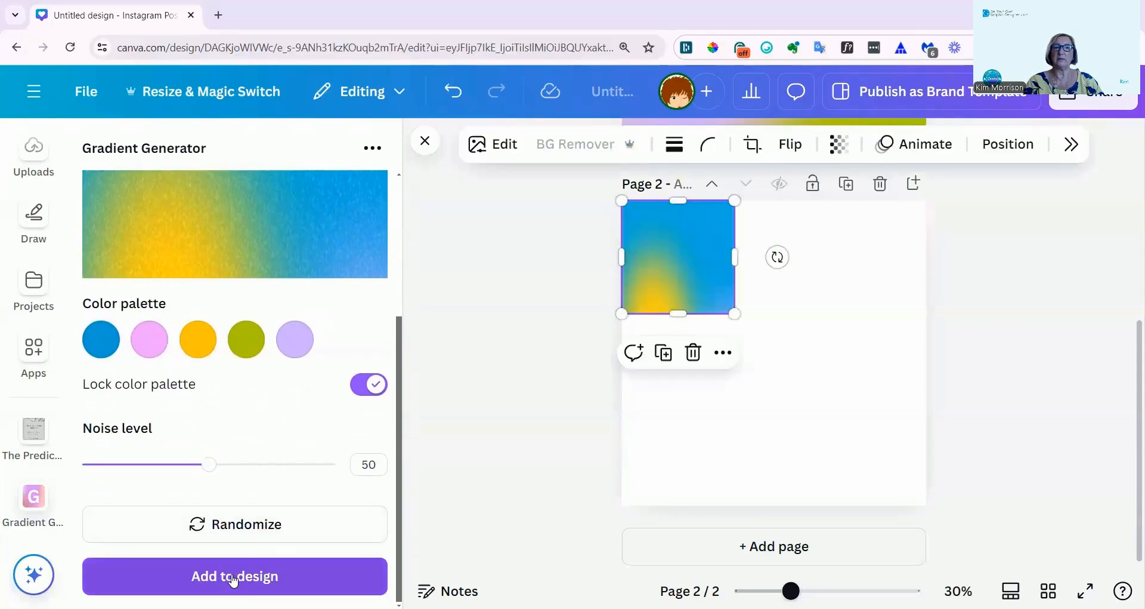
{"action": "right_click", "coordinate": [689, 281]}
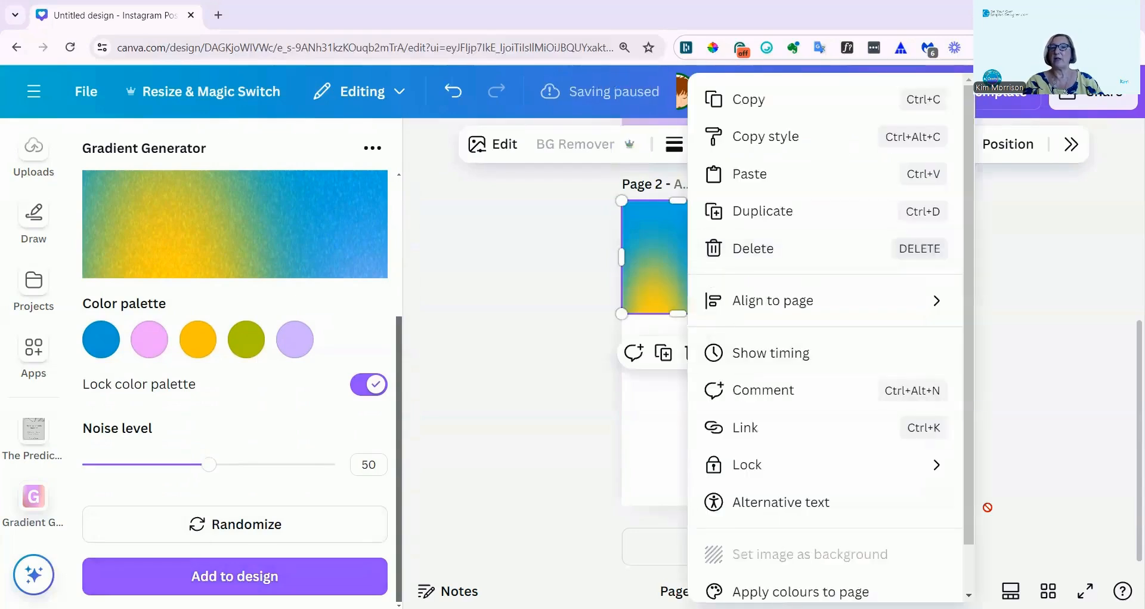
{"action": "left_click", "coordinate": [803, 554]}
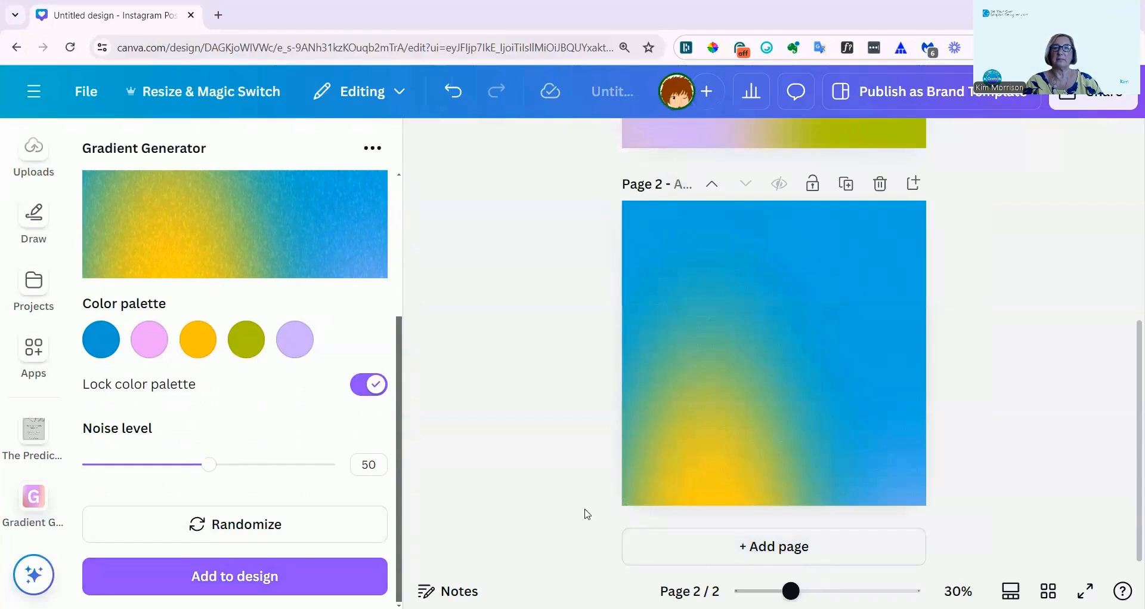
Step: Add a third blank page to the design and look back over the gradient backgrounds on the first two pages
{"action": "left_click", "coordinate": [808, 555]}
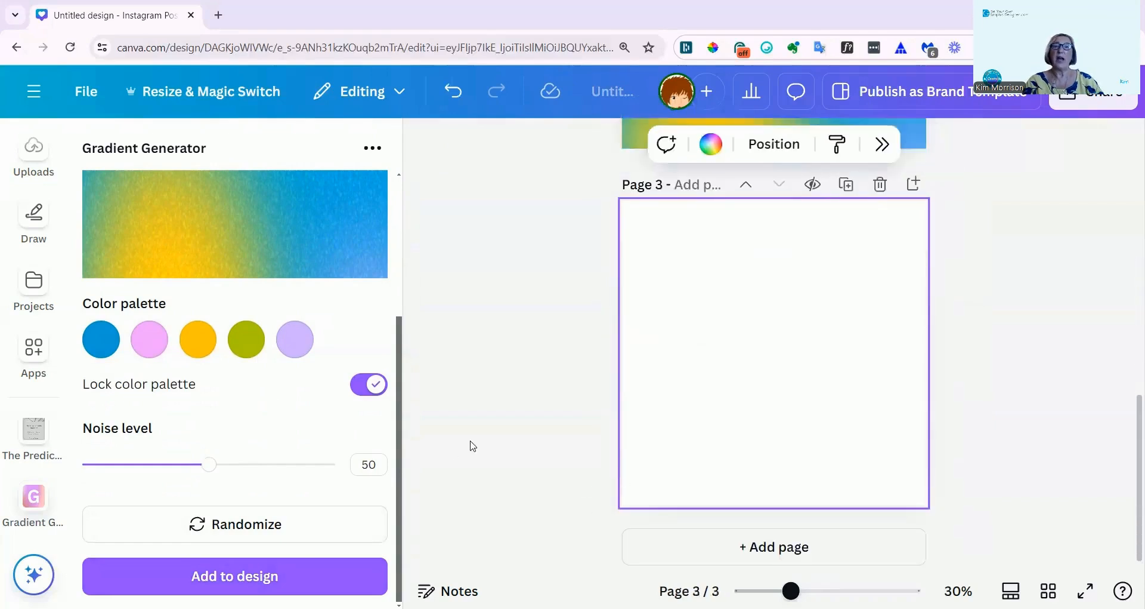
{"action": "scroll", "coordinate": [684, 452], "scroll_direction": "up", "scroll_amount": 5}
{"action": "scroll", "coordinate": [704, 392], "scroll_direction": "up", "scroll_amount": 3}
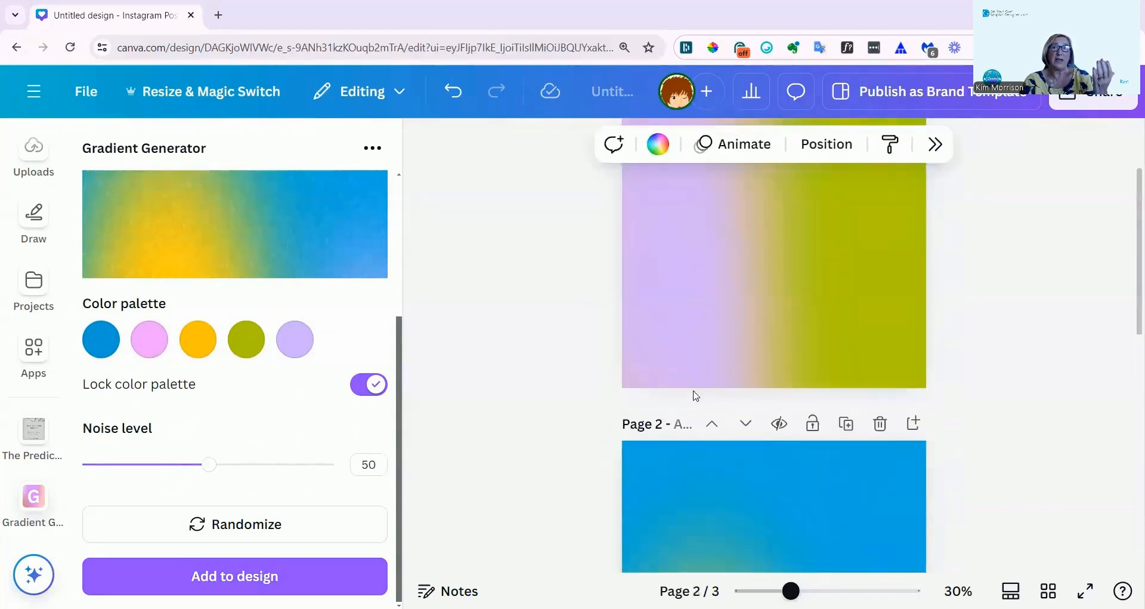
{"action": "scroll", "coordinate": [698, 337], "scroll_direction": "up", "scroll_amount": 1}
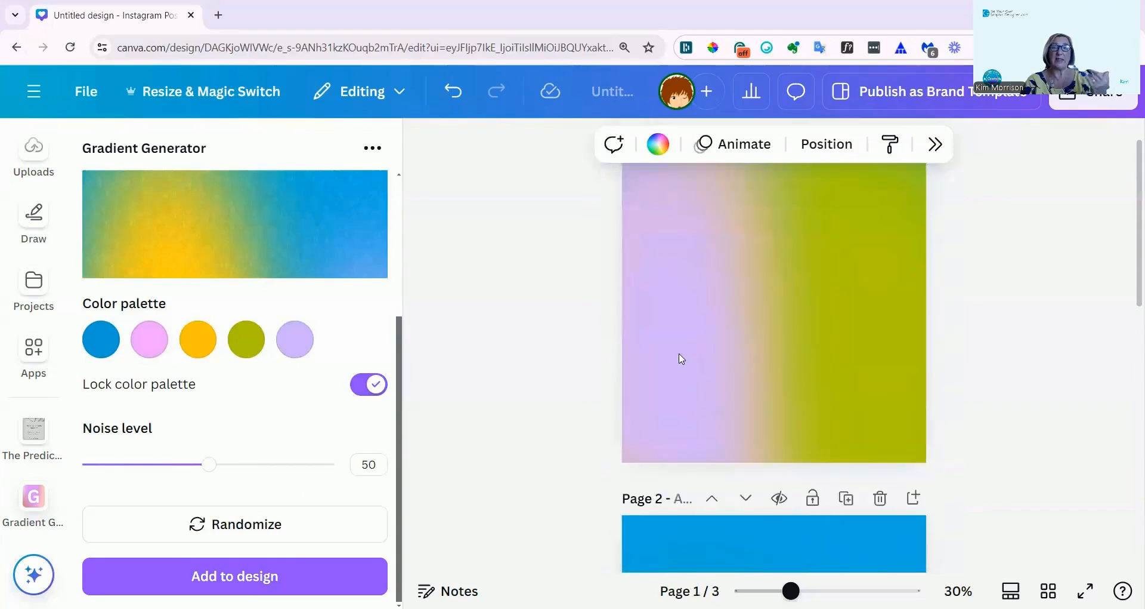
{"action": "scroll", "coordinate": [680, 356], "scroll_direction": "down", "scroll_amount": 3}
{"action": "scroll", "coordinate": [676, 383], "scroll_direction": "down", "scroll_amount": 5}
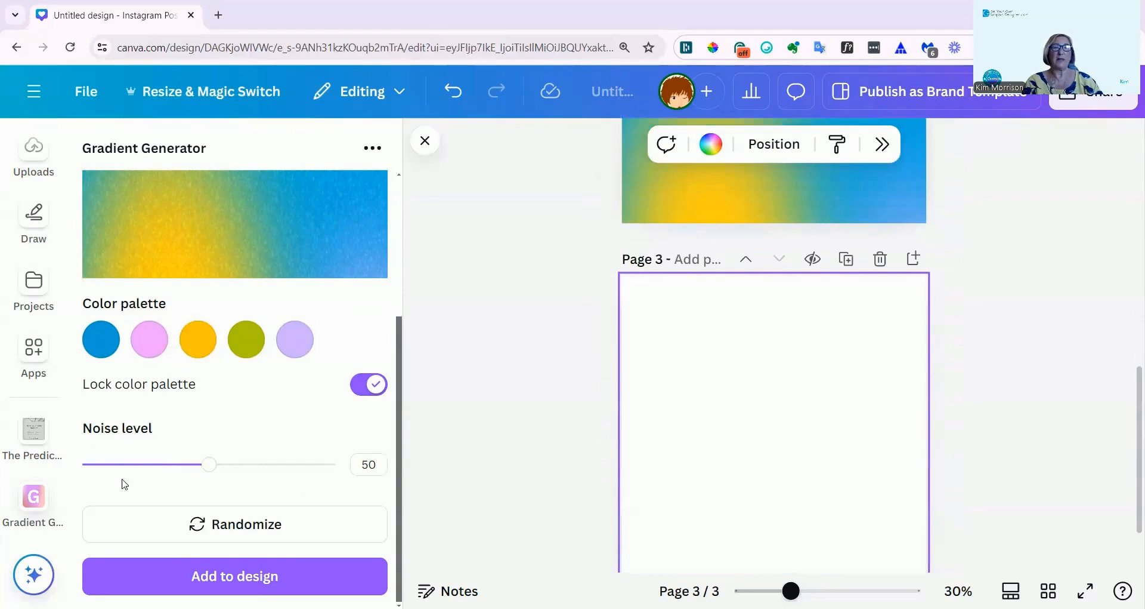
Step: Set the noise level to 100 and randomize the gradient three times with the palette locked, for a lilac center with blue and yellow edges
{"action": "left_click_drag", "start_coordinate": [210, 467], "coordinate": [335, 463]}
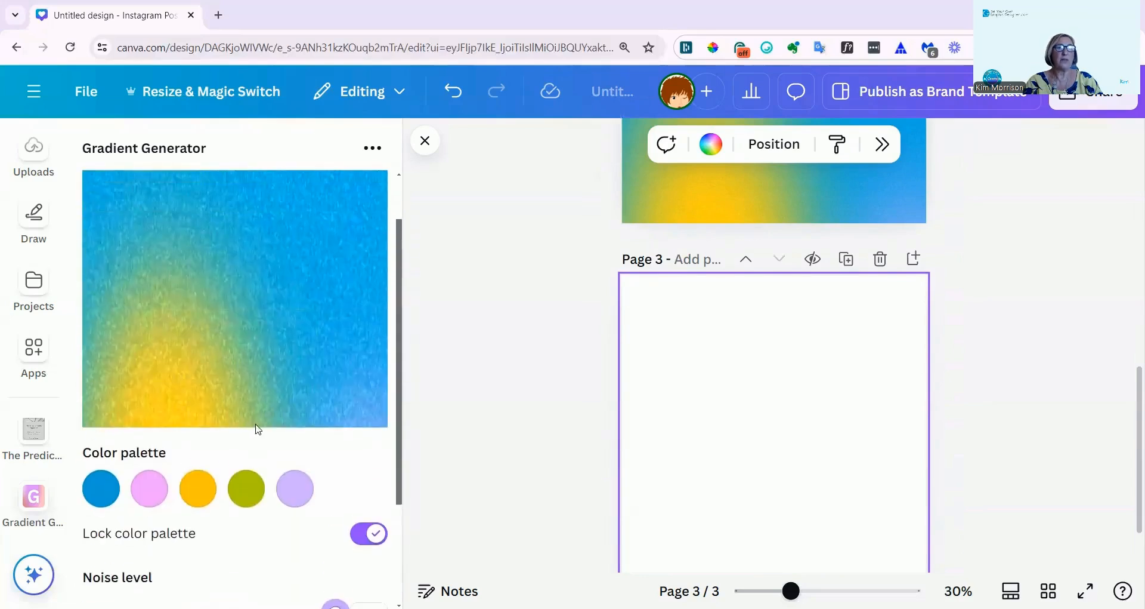
{"action": "scroll", "coordinate": [249, 390], "scroll_direction": "down", "scroll_amount": 3}
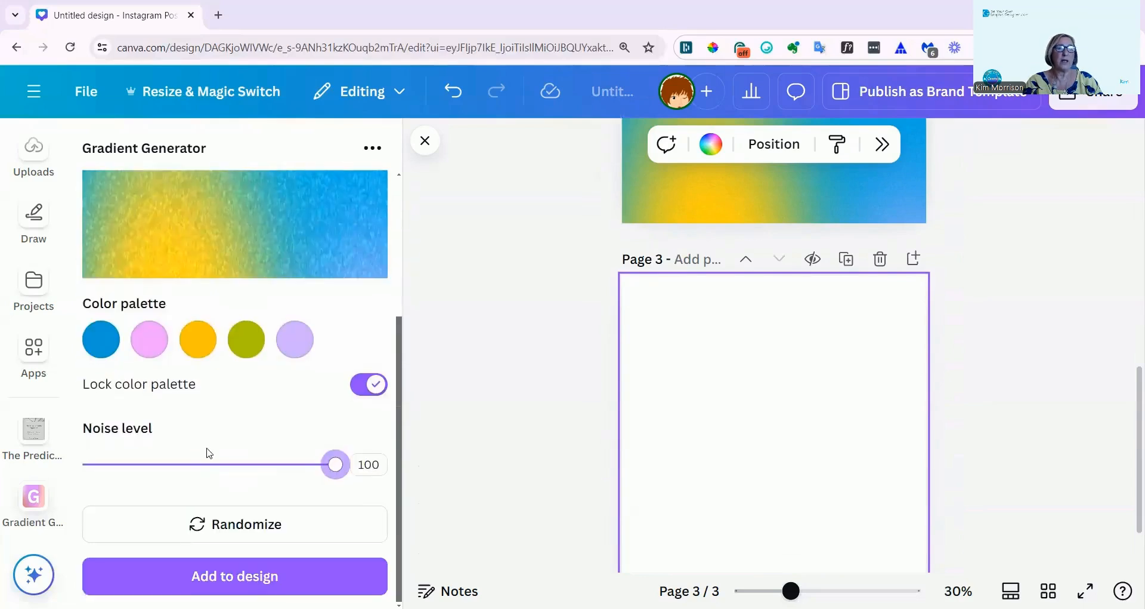
{"action": "left_click", "coordinate": [237, 524]}
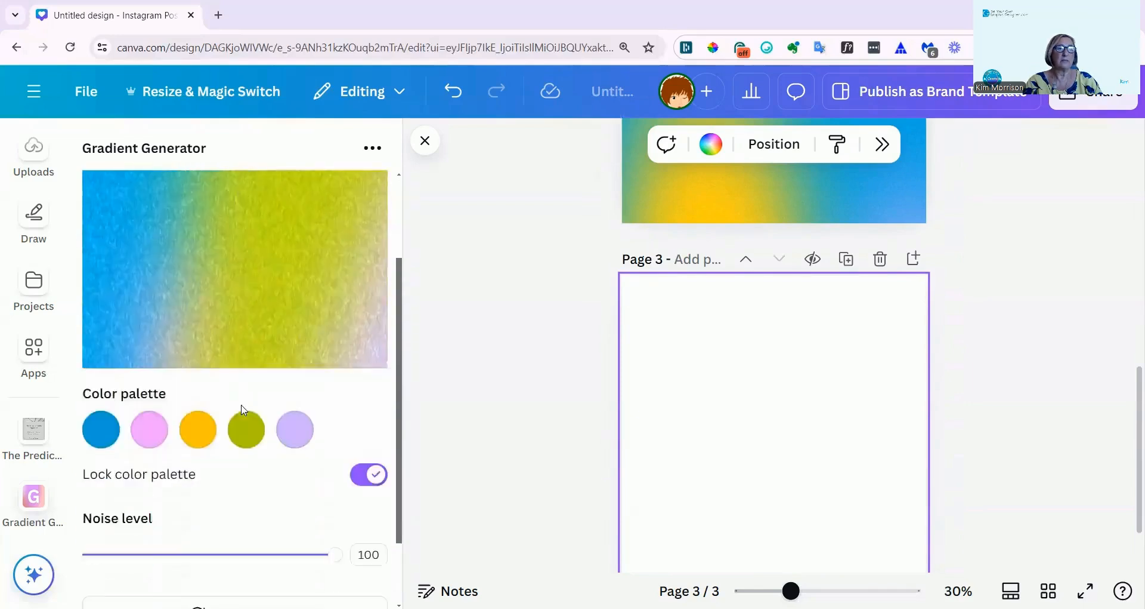
{"action": "left_click", "coordinate": [221, 523]}
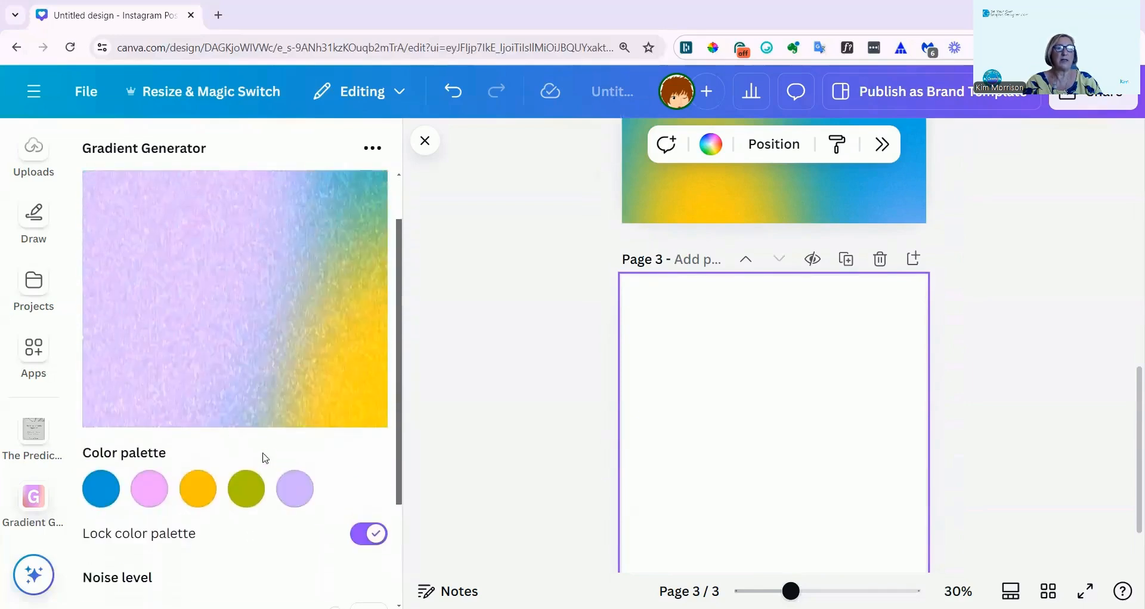
{"action": "scroll", "coordinate": [255, 404], "scroll_direction": "up", "scroll_amount": 1}
{"action": "scroll", "coordinate": [238, 406], "scroll_direction": "down", "scroll_amount": 2}
{"action": "left_click", "coordinate": [235, 587]}
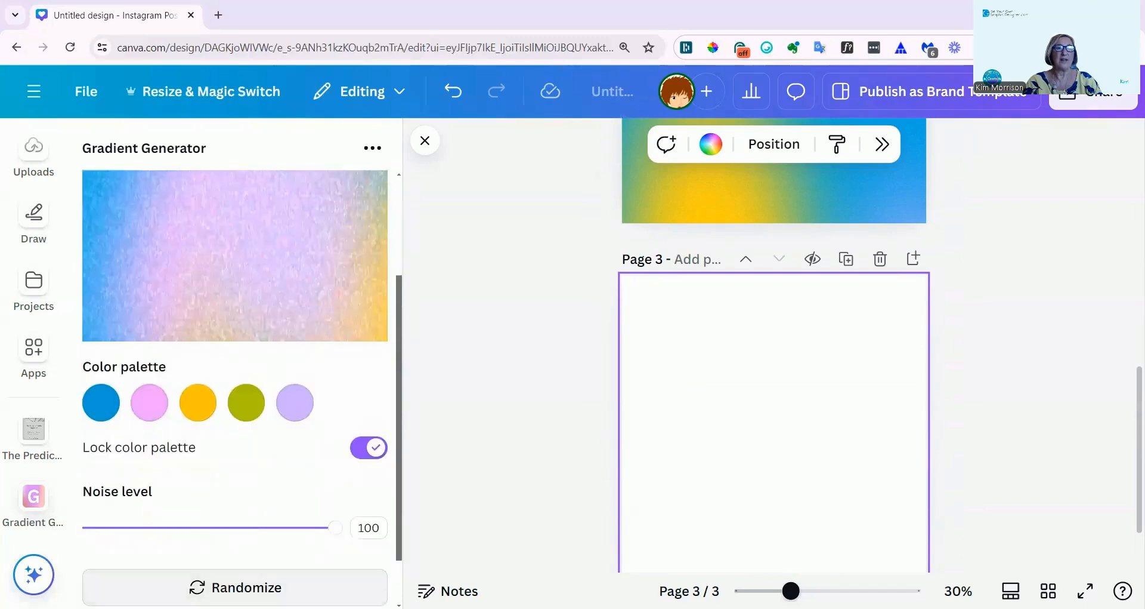
{"action": "scroll", "coordinate": [343, 345], "scroll_direction": "up", "scroll_amount": 3}
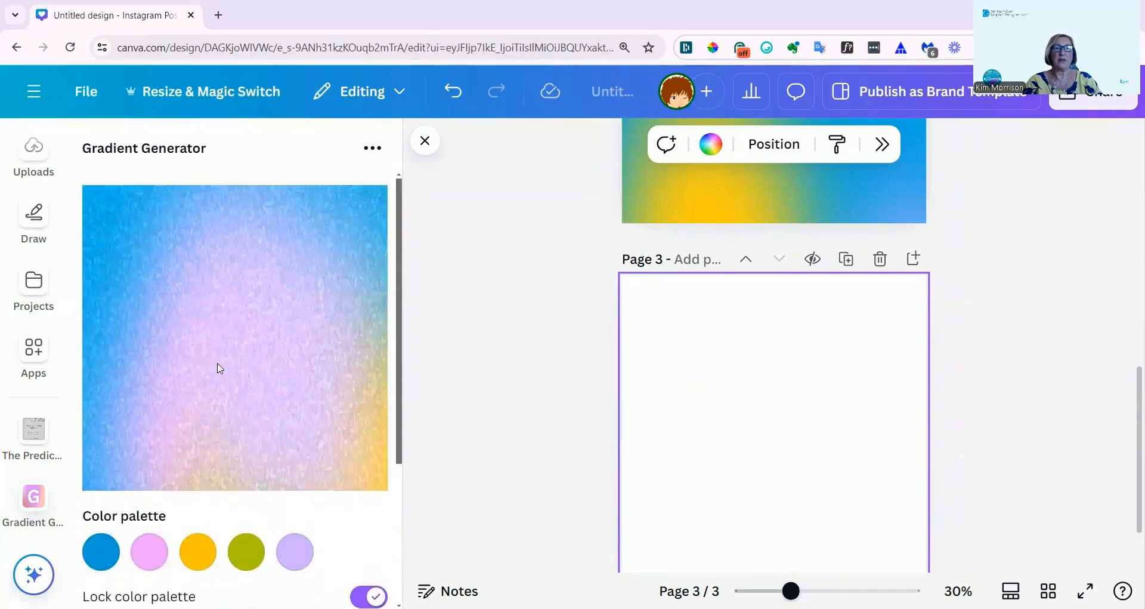
{"action": "scroll", "coordinate": [219, 363], "scroll_direction": "down", "scroll_amount": 3}
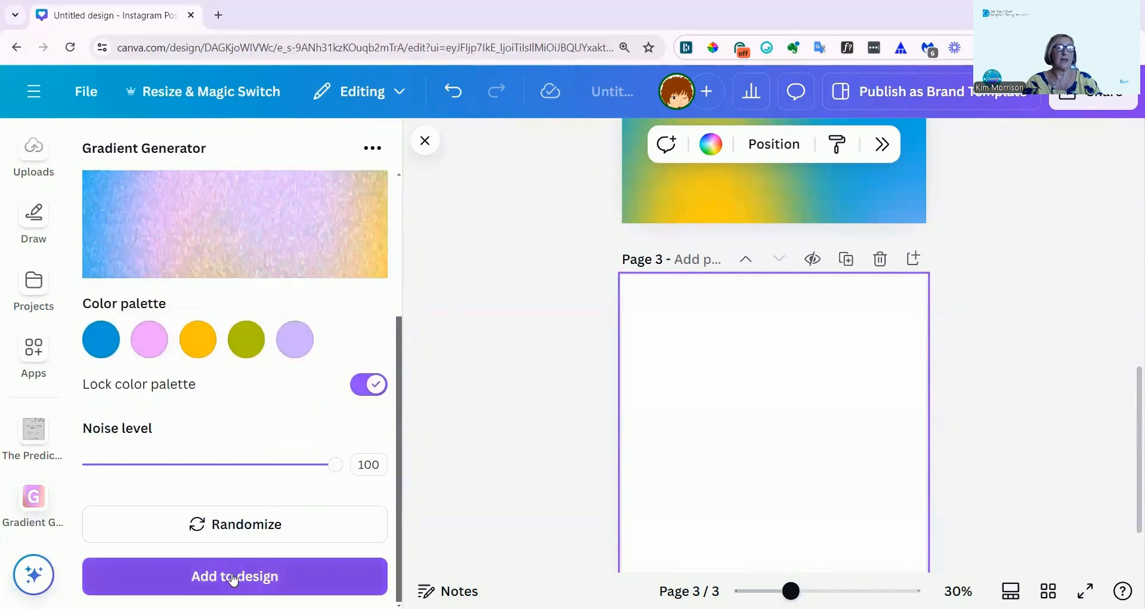
Step: Add the grainy lilac gradient to page 3, set the image as the page background, and review the pages
{"action": "left_click", "coordinate": [227, 580]}
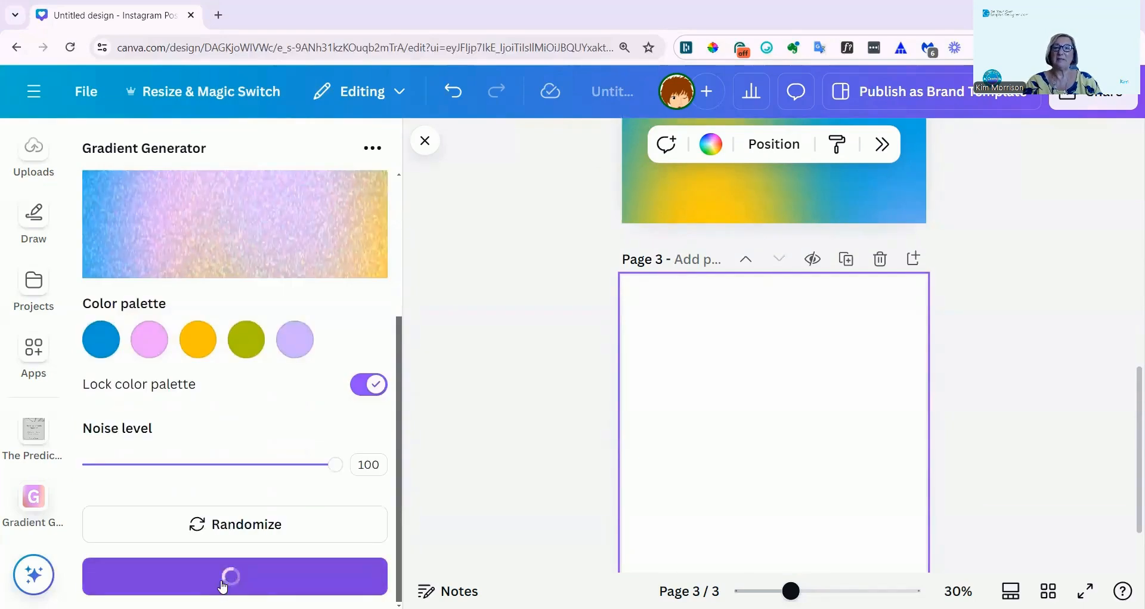
{"action": "right_click", "coordinate": [683, 353]}
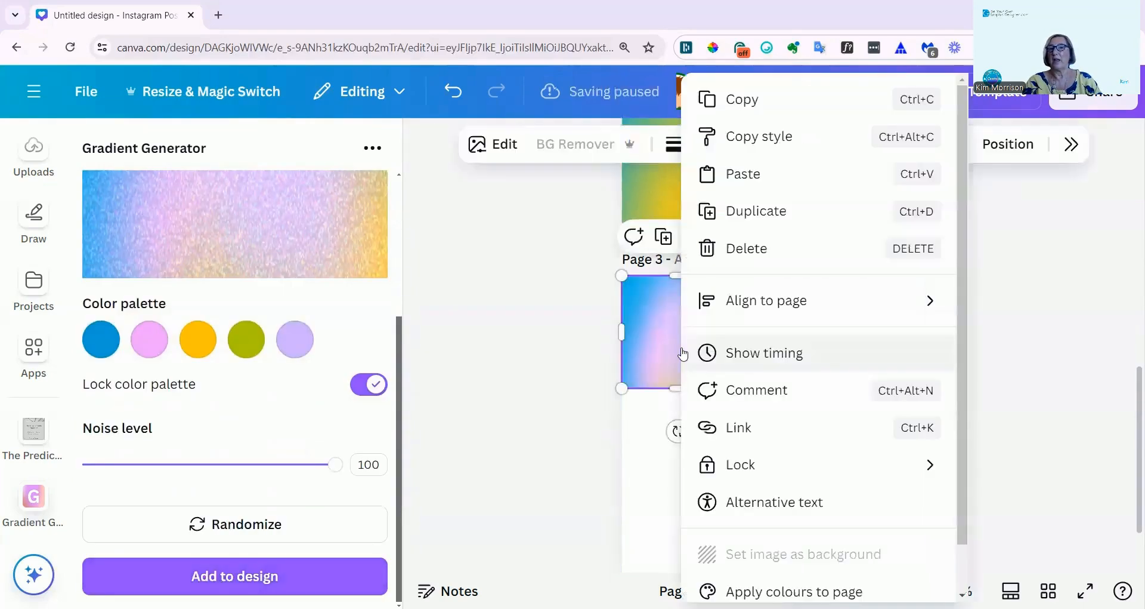
{"action": "left_click", "coordinate": [766, 557]}
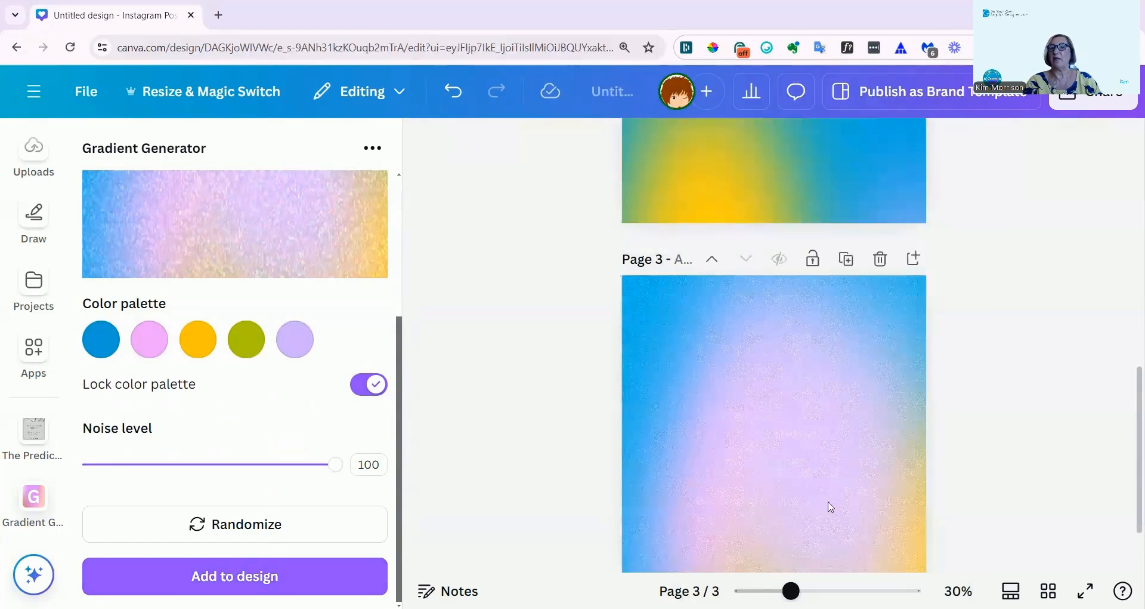
{"action": "scroll", "coordinate": [1040, 417], "scroll_direction": "down", "scroll_amount": 1}
{"action": "scroll", "coordinate": [1017, 378], "scroll_direction": "up", "scroll_amount": 5}
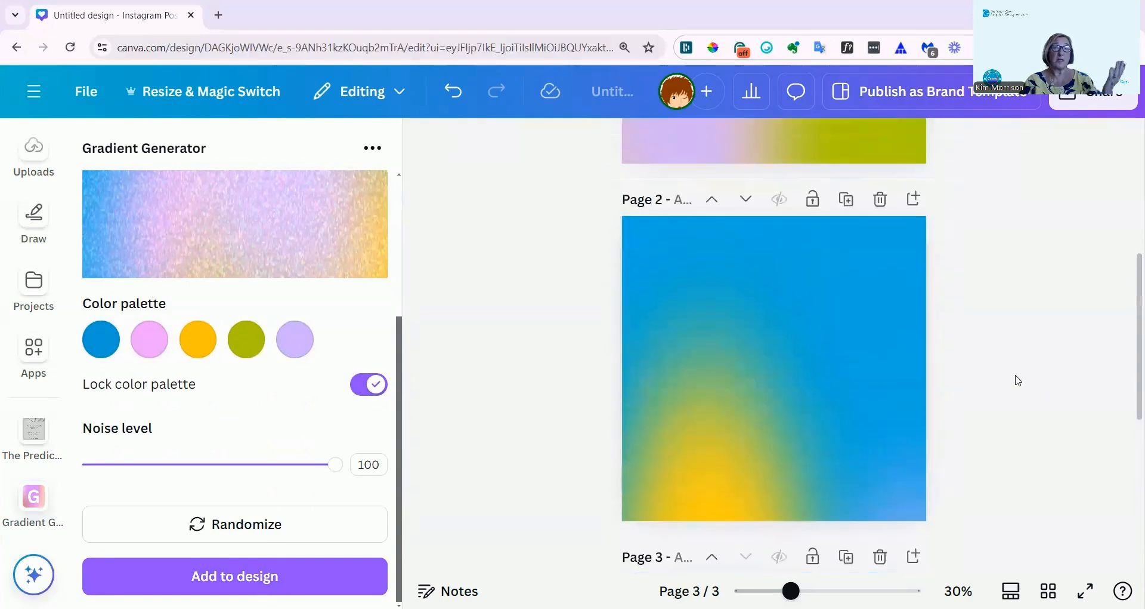
{"action": "scroll", "coordinate": [1005, 398], "scroll_direction": "up", "scroll_amount": 5}
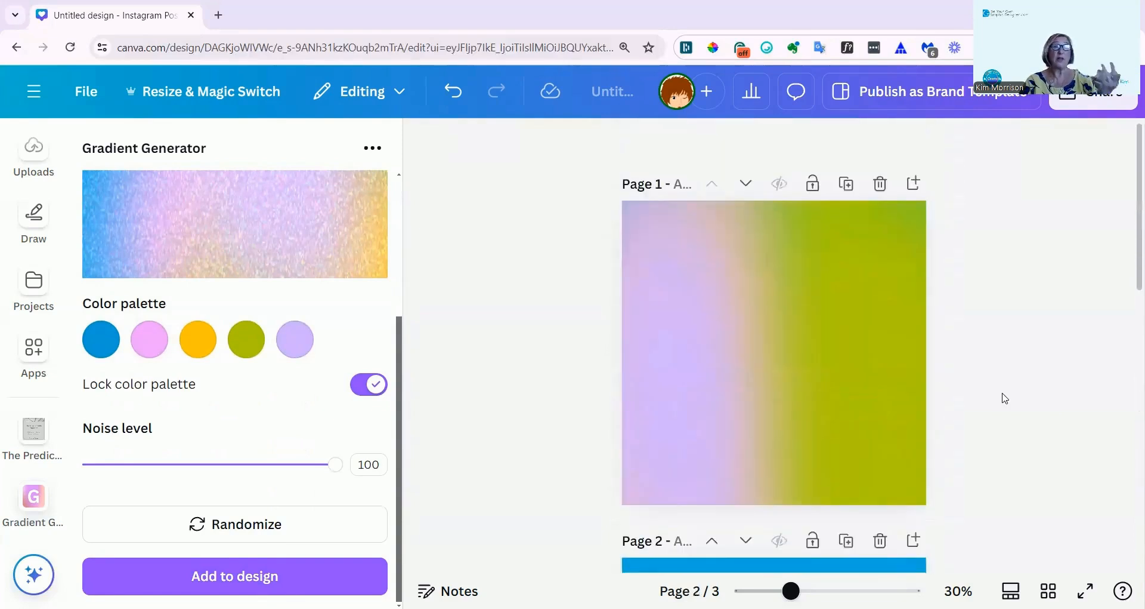